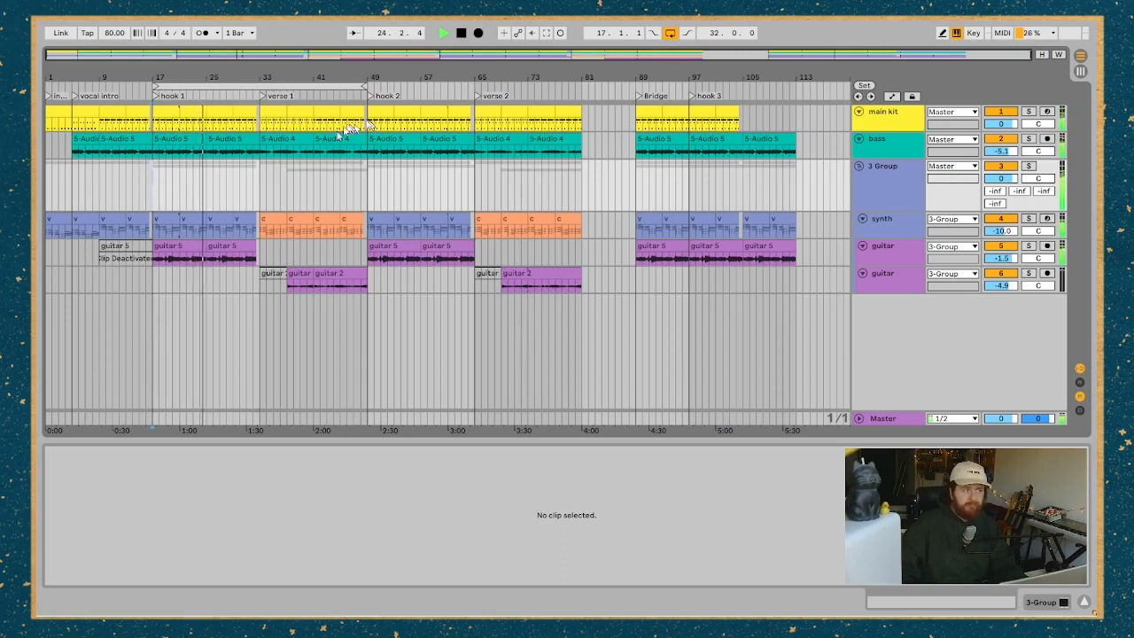
Step: Stop playback, then insert an EQ Eight before the Lookahead limiter on the Master track and set its mode to M/S
key(space)
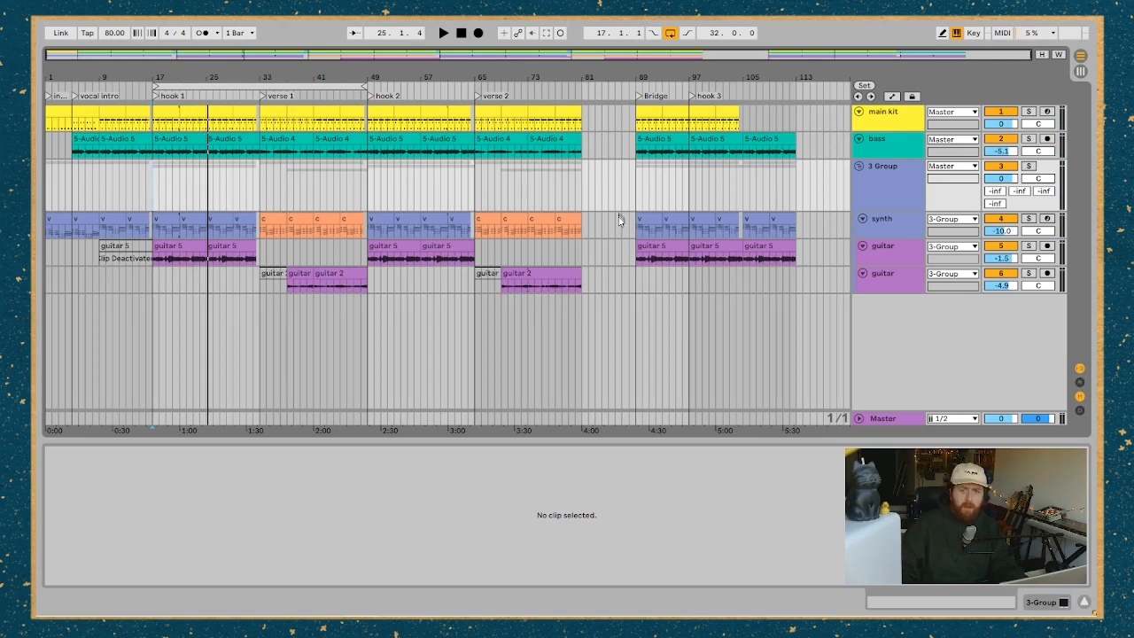
click(888, 418)
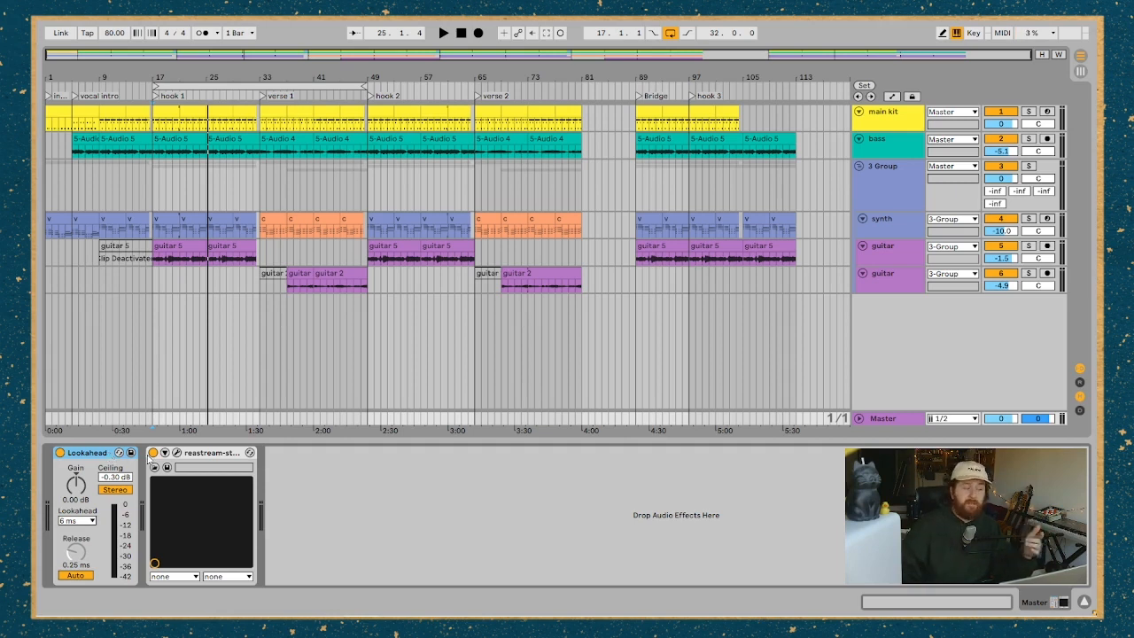
click(222, 454)
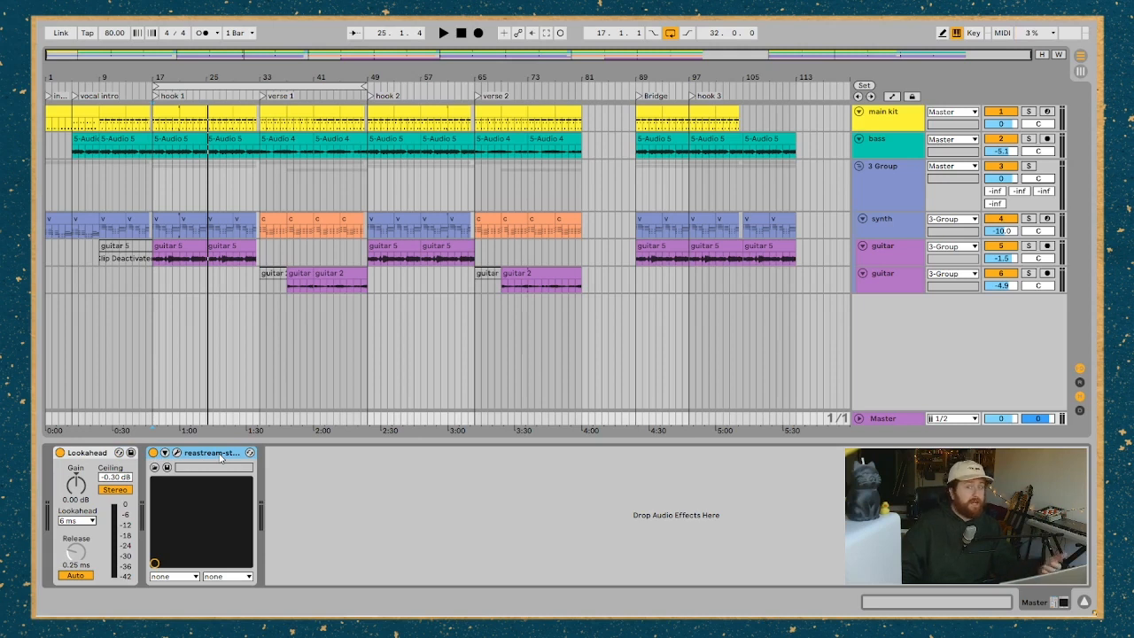
key(Tab)
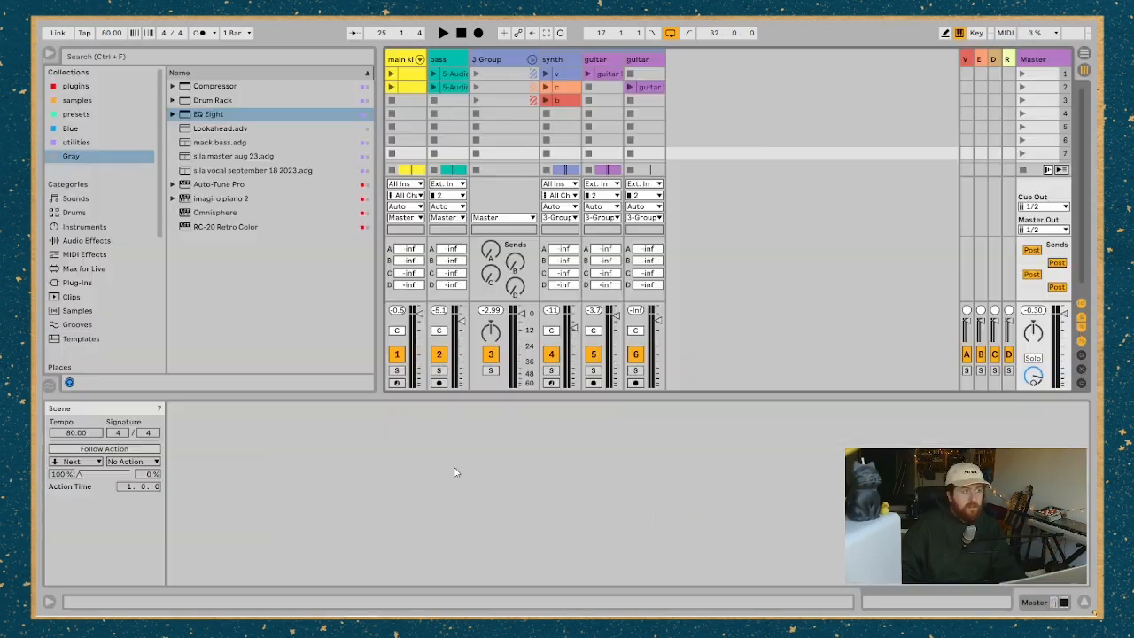
drag(200, 115, 376, 454)
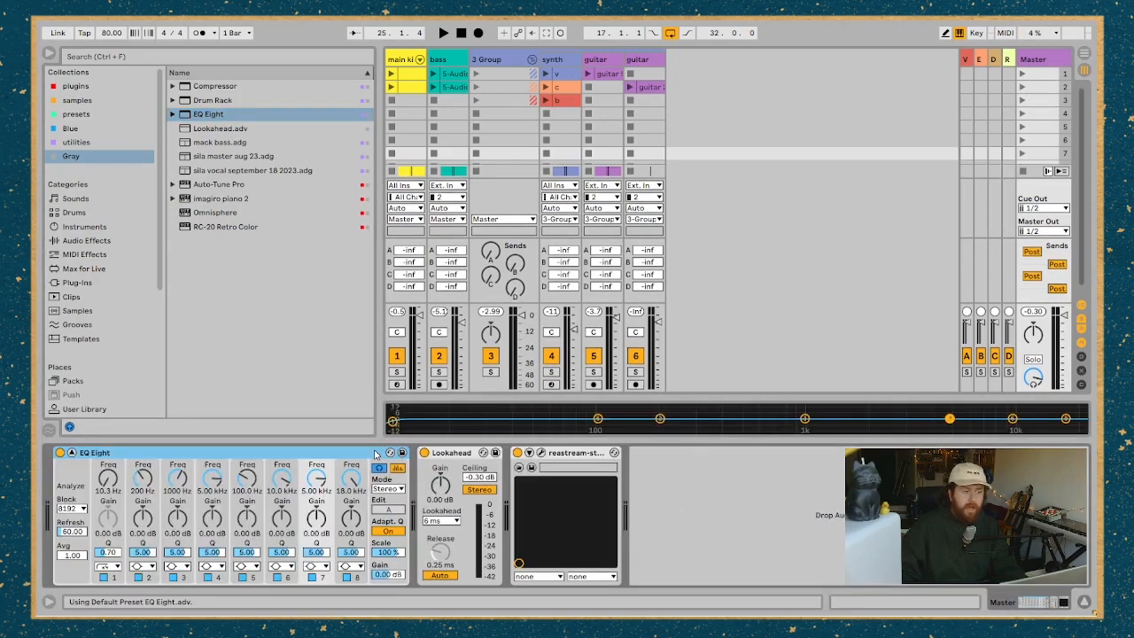
click(390, 489)
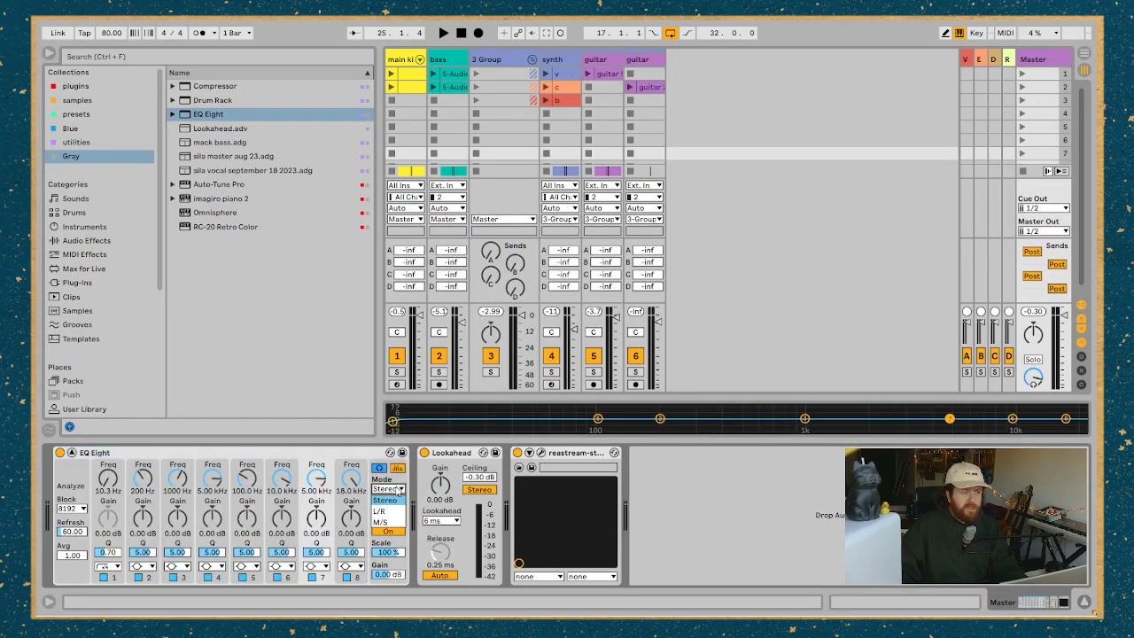
click(384, 522)
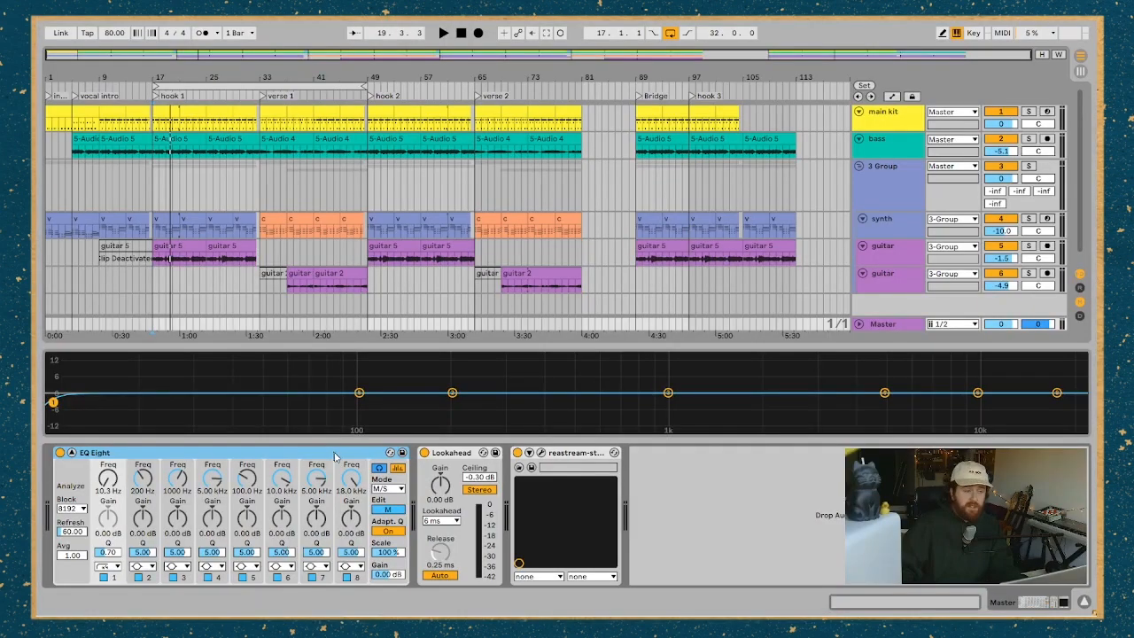
Step: On the EQ Eight's side channel, enable band 1's low cut at 220 Hz while auditioning, then fold the device
click(386, 507)
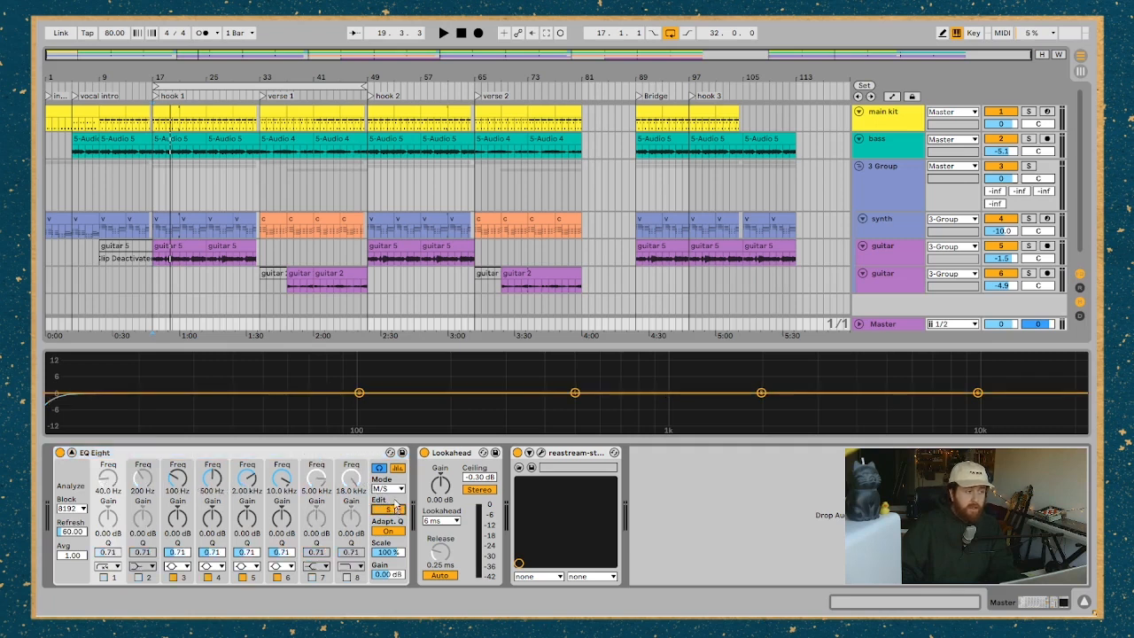
click(104, 577)
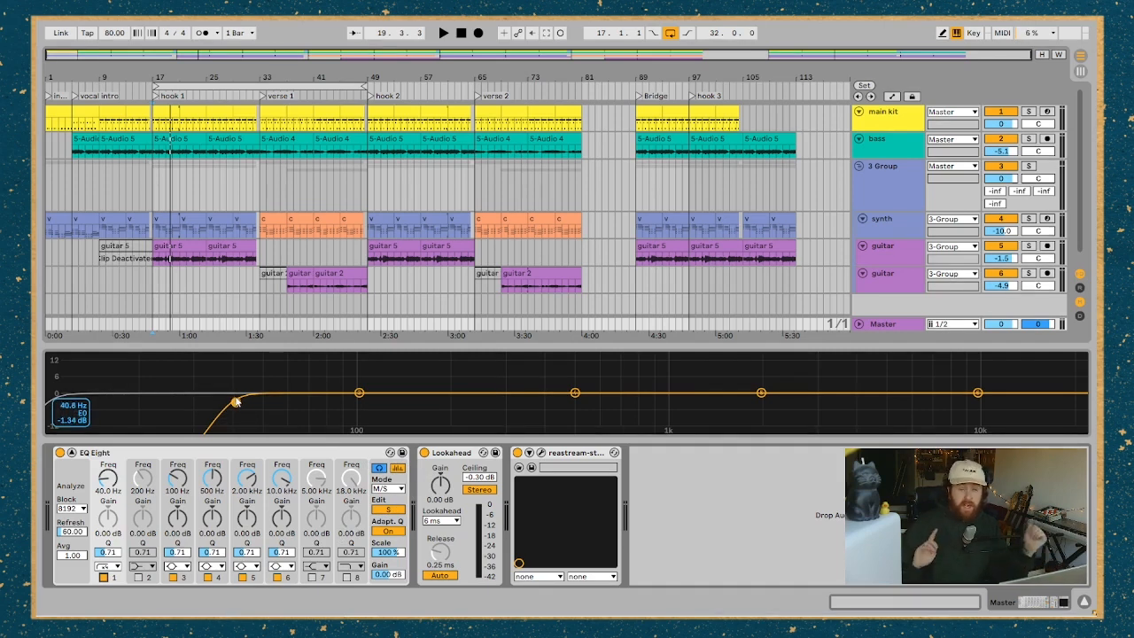
key(space)
drag(235, 404, 466, 403)
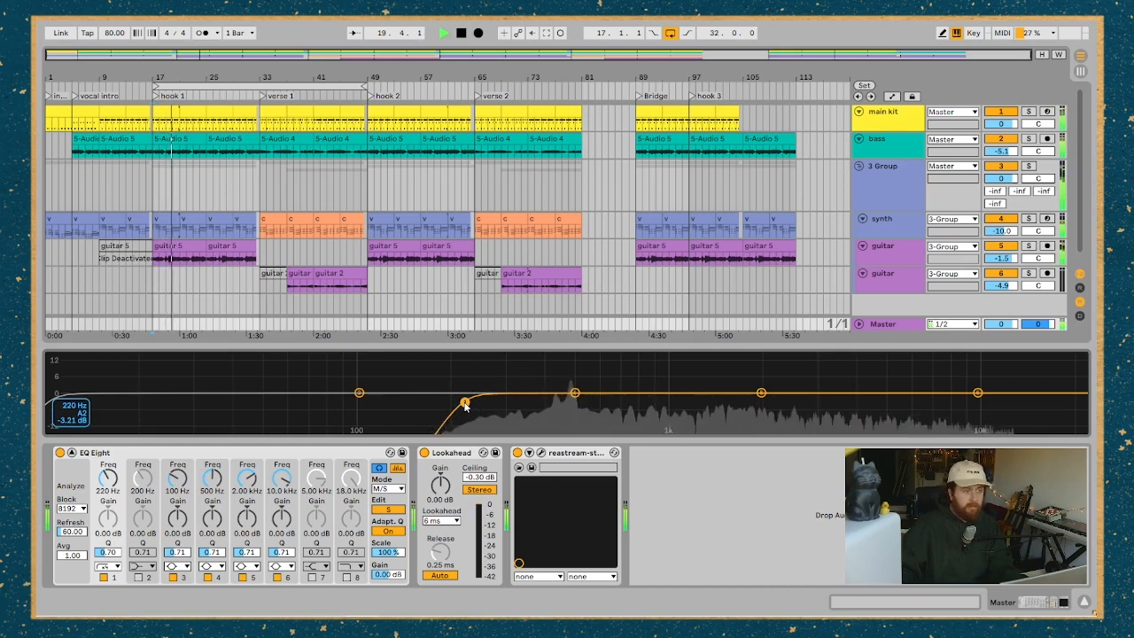
key(space)
key(Tab)
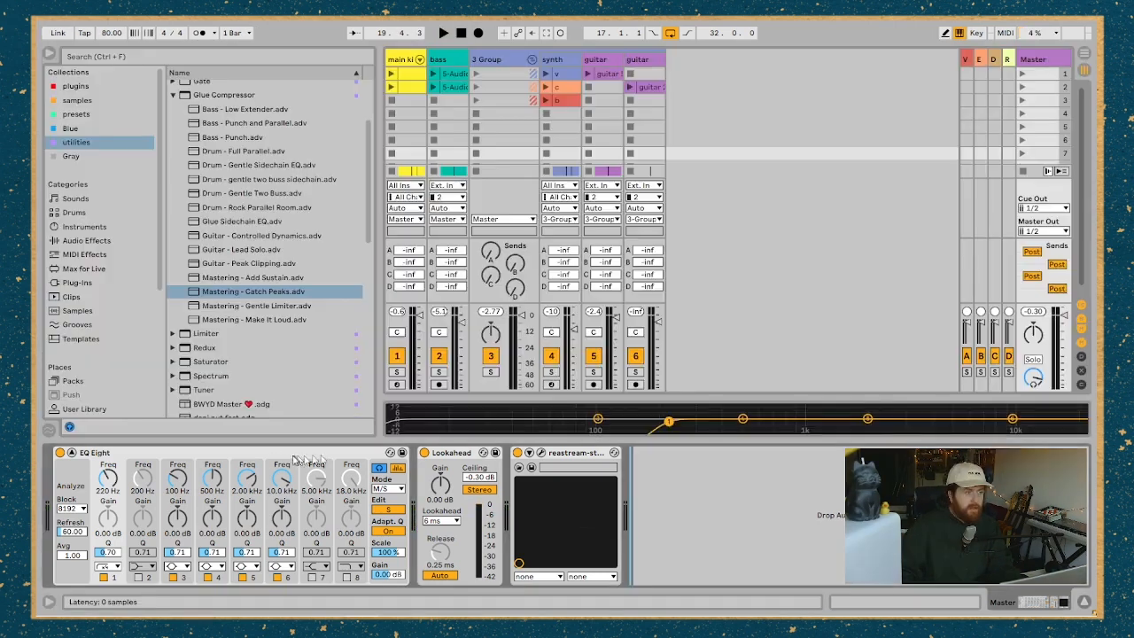
double_click(226, 454)
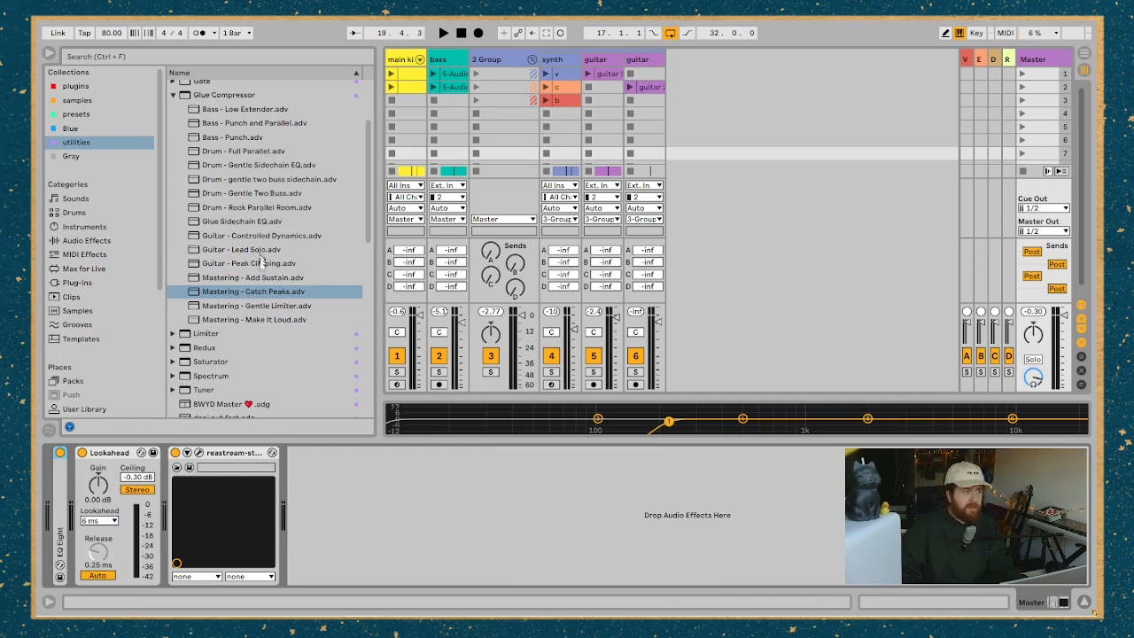
Step: Insert the Glue Compressor preset Mastering - Catch Peaks before Lookahead, set its threshold to -8.25 dB while auditioning, and fold it
click(250, 295)
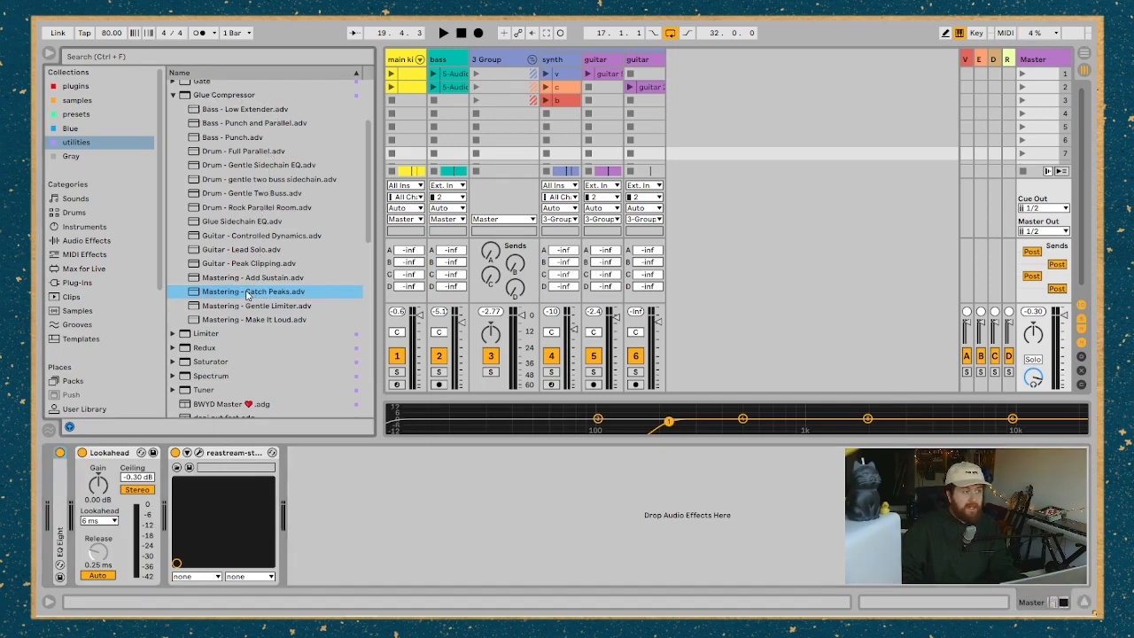
drag(257, 290, 239, 453)
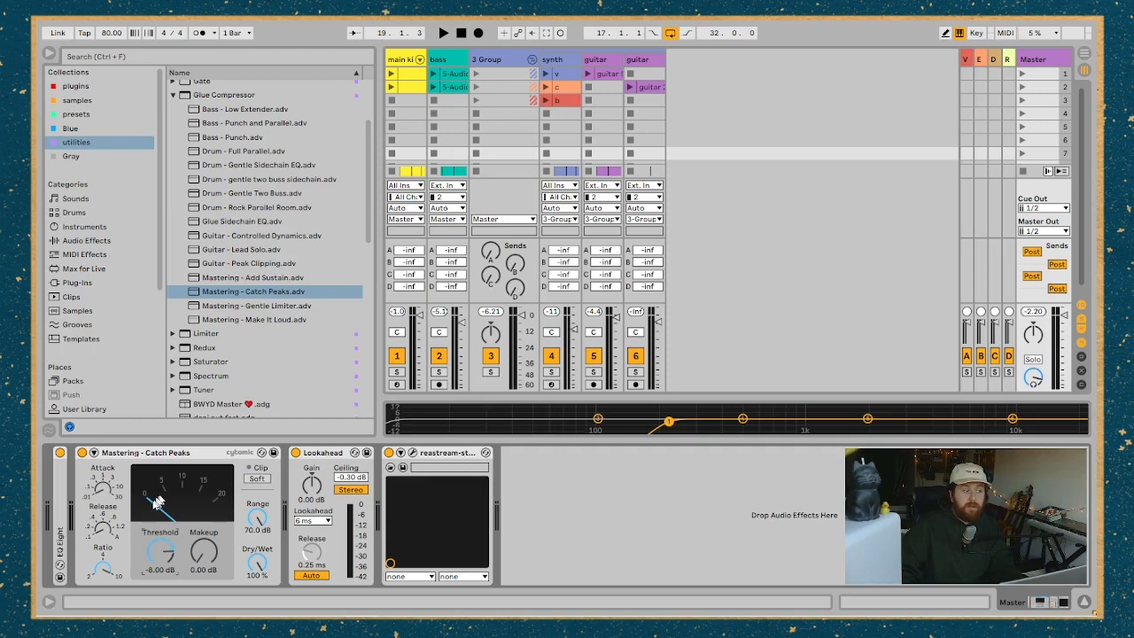
key(space)
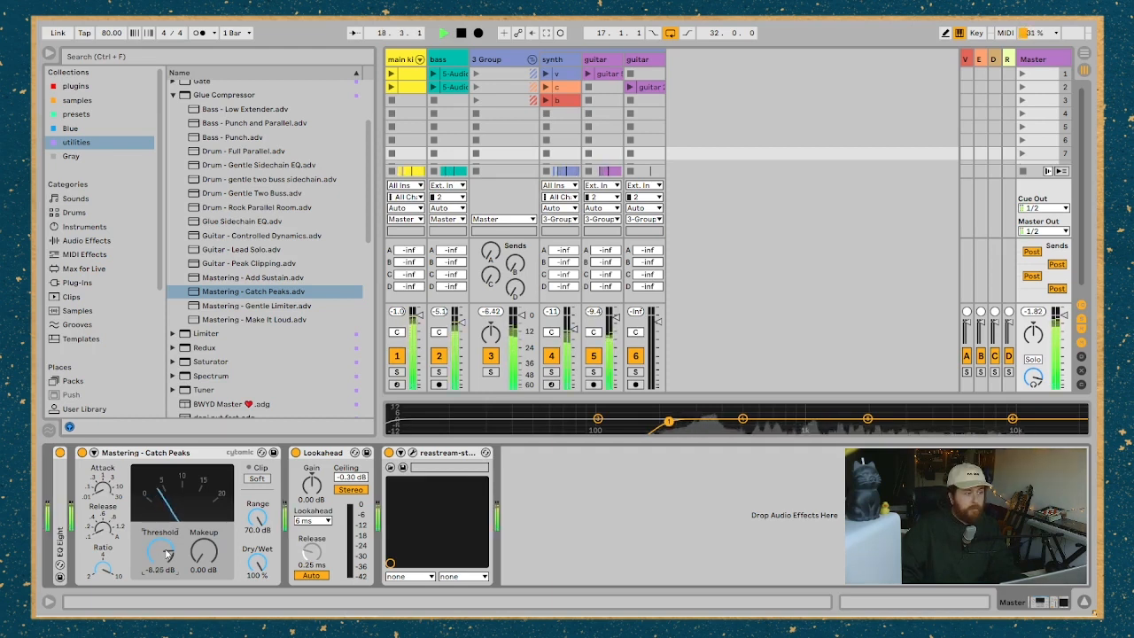
key(space)
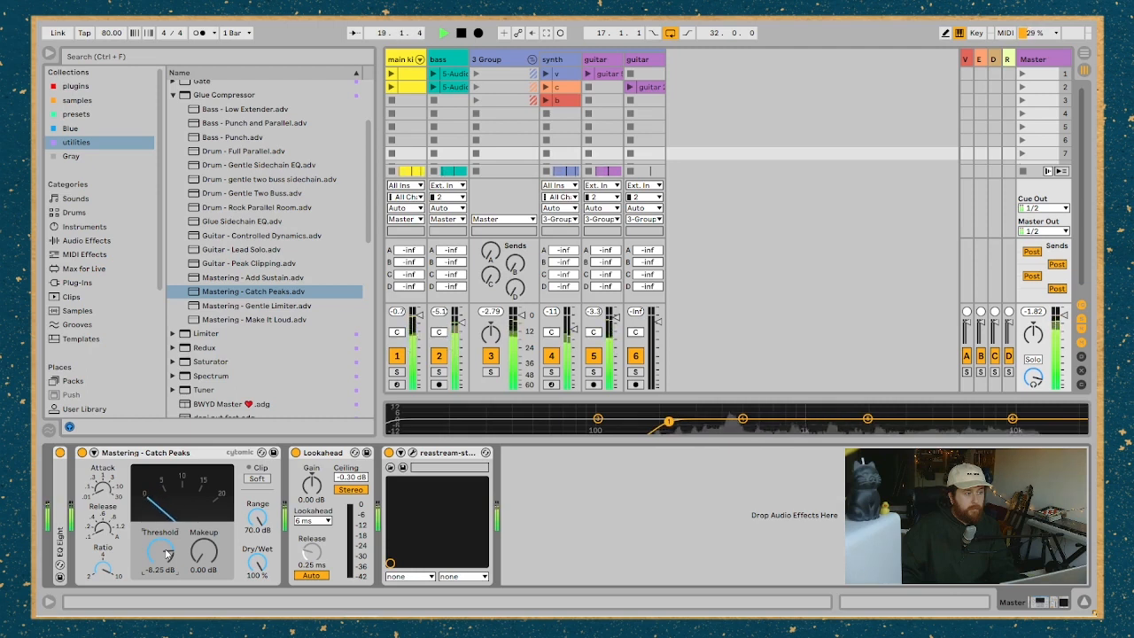
double_click(196, 452)
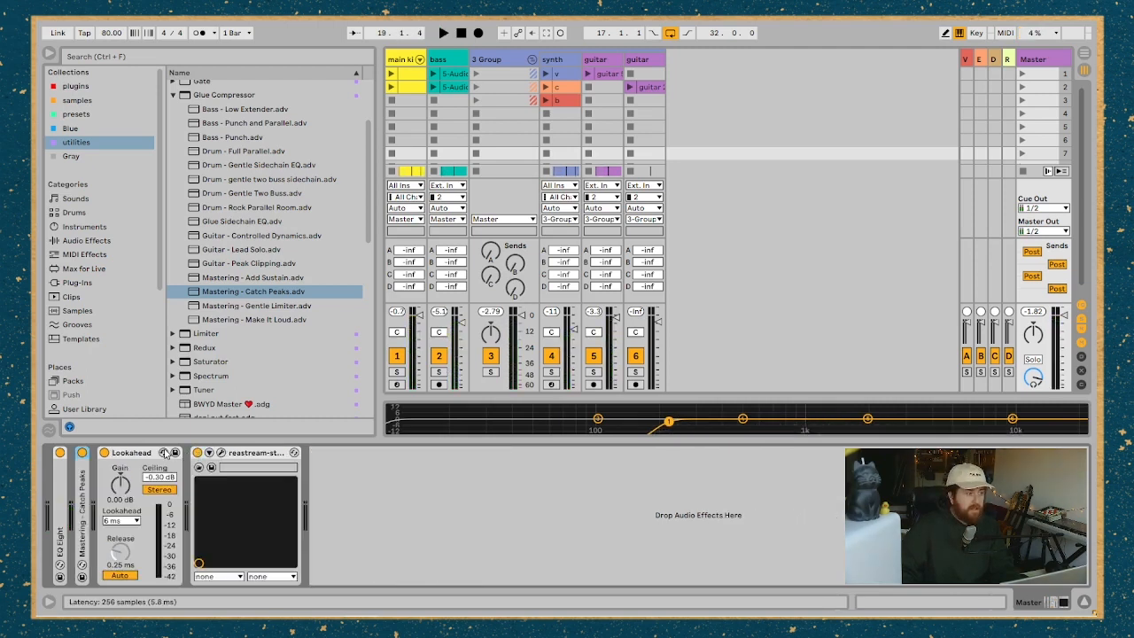
Step: Insert a second EQ Eight after Catch Peaks and set band 2 to 147 Hz, -2.88 dB, Q 8.33
click(173, 94)
scroll(188, 178, up, 3)
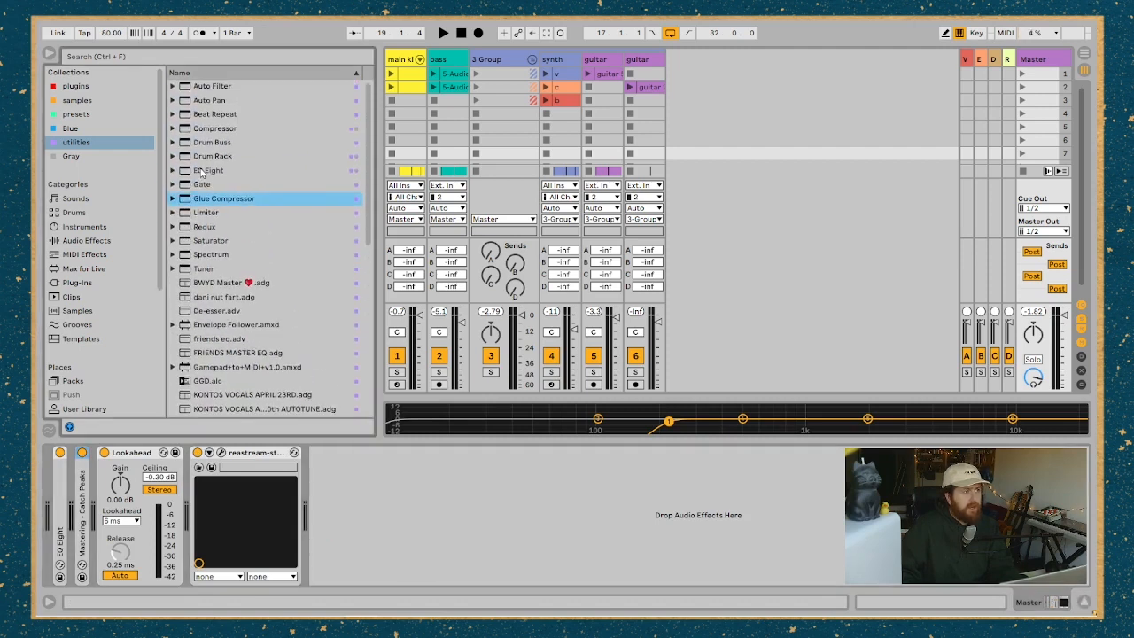
drag(201, 172, 203, 183)
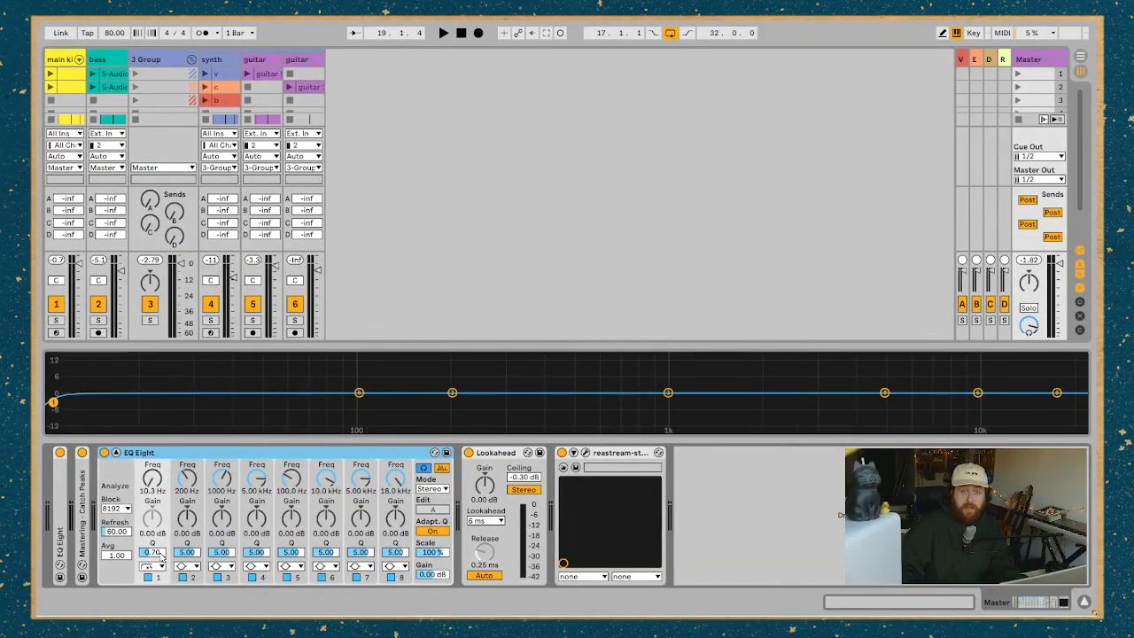
key(space)
drag(452, 392, 410, 396)
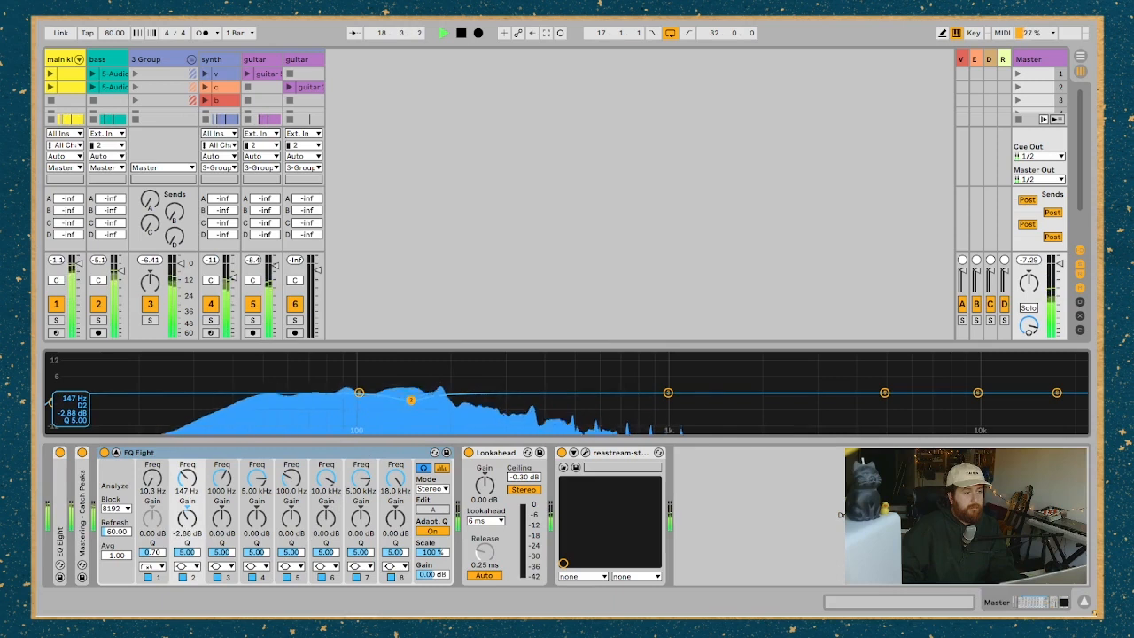
drag(186, 552, 186, 524)
key(space)
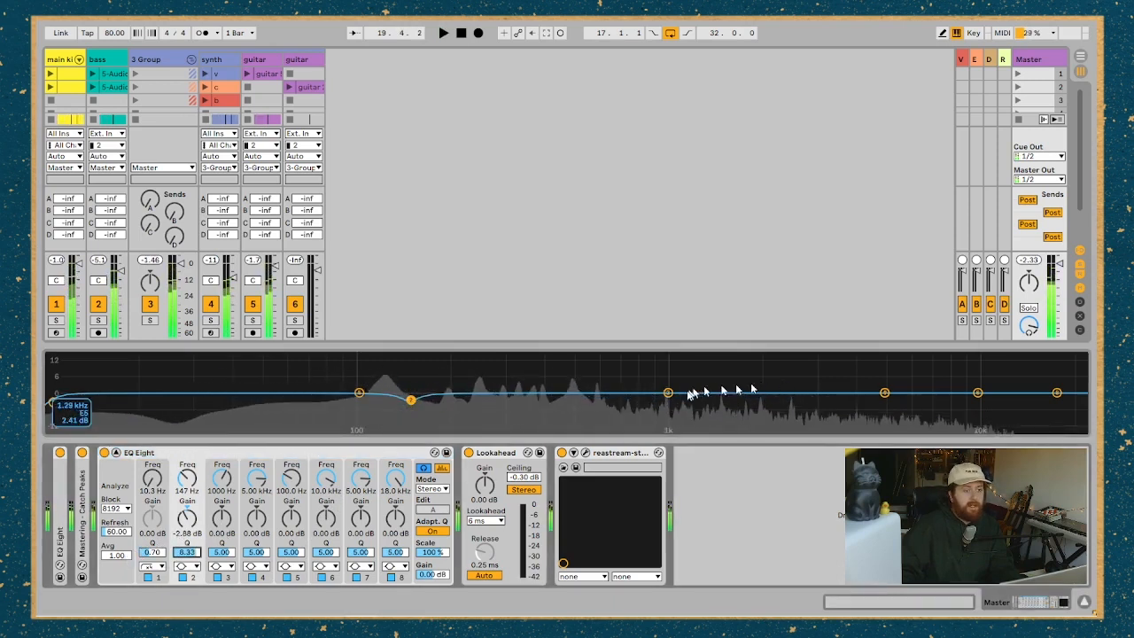
Step: Sweep band 3 of the second EQ Eight during playback and set it to 881 Hz, -2.58 dB, Q 7.37
click(668, 392)
key(space)
drag(669, 392, 648, 367)
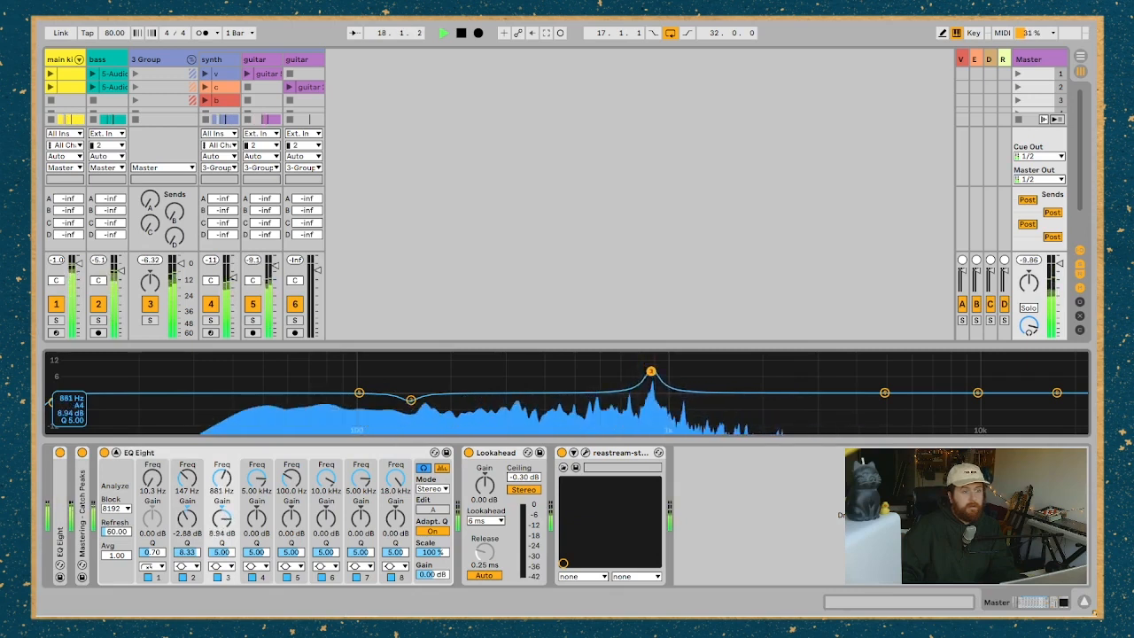
key(space)
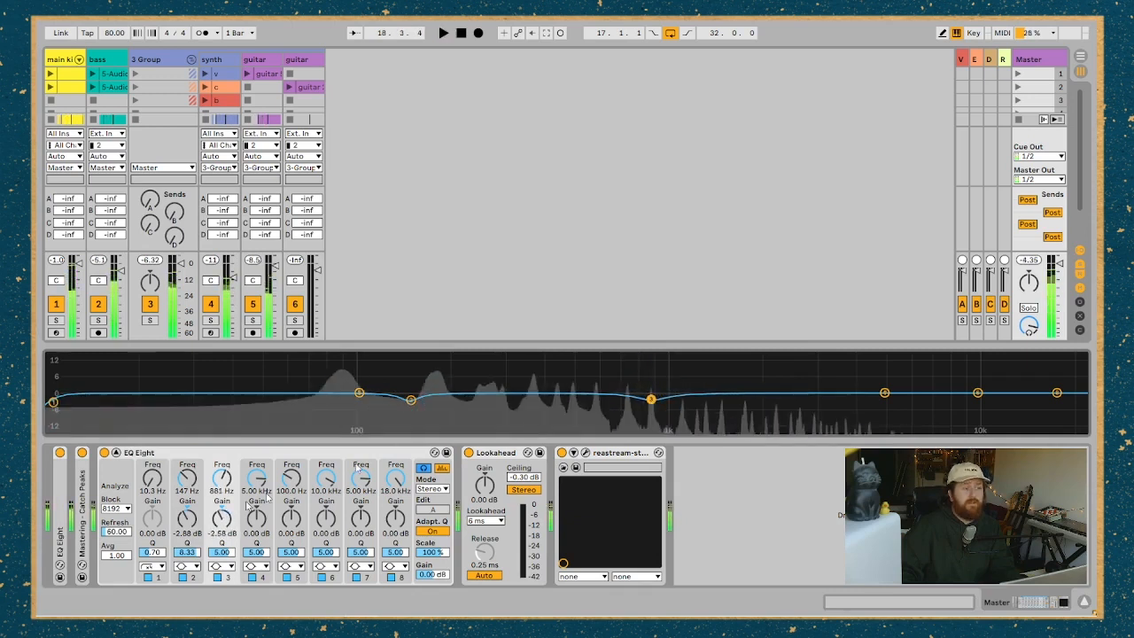
drag(223, 553, 222, 544)
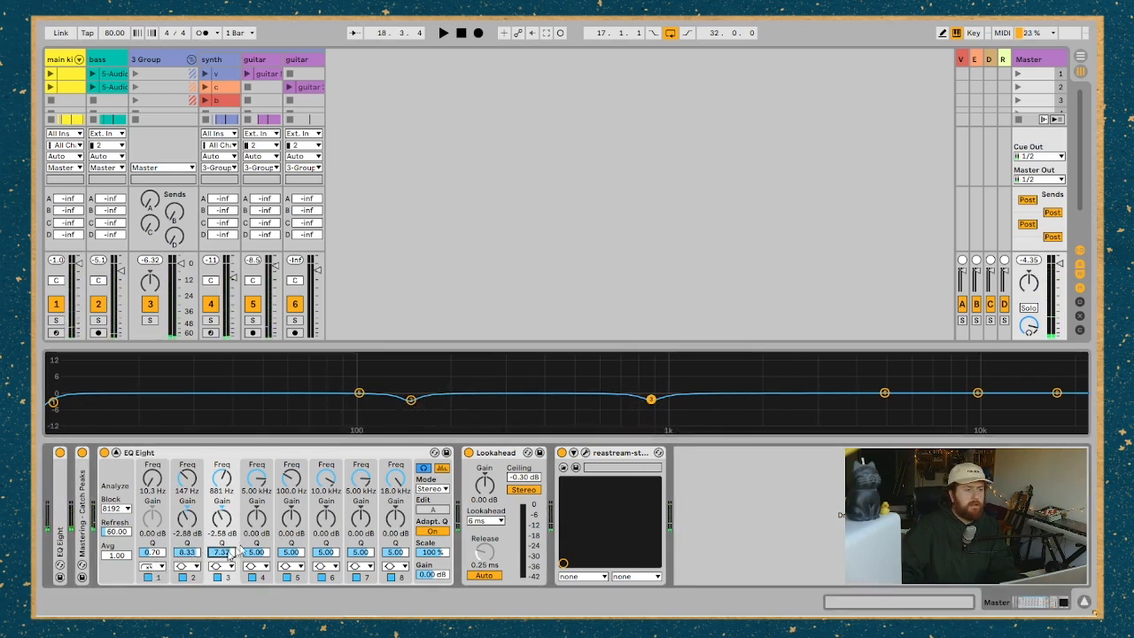
Step: Sweep band 5 with a boost during playback and settle it as a 0.76 dB cut at 167 Hz
key(space)
drag(364, 391, 349, 369)
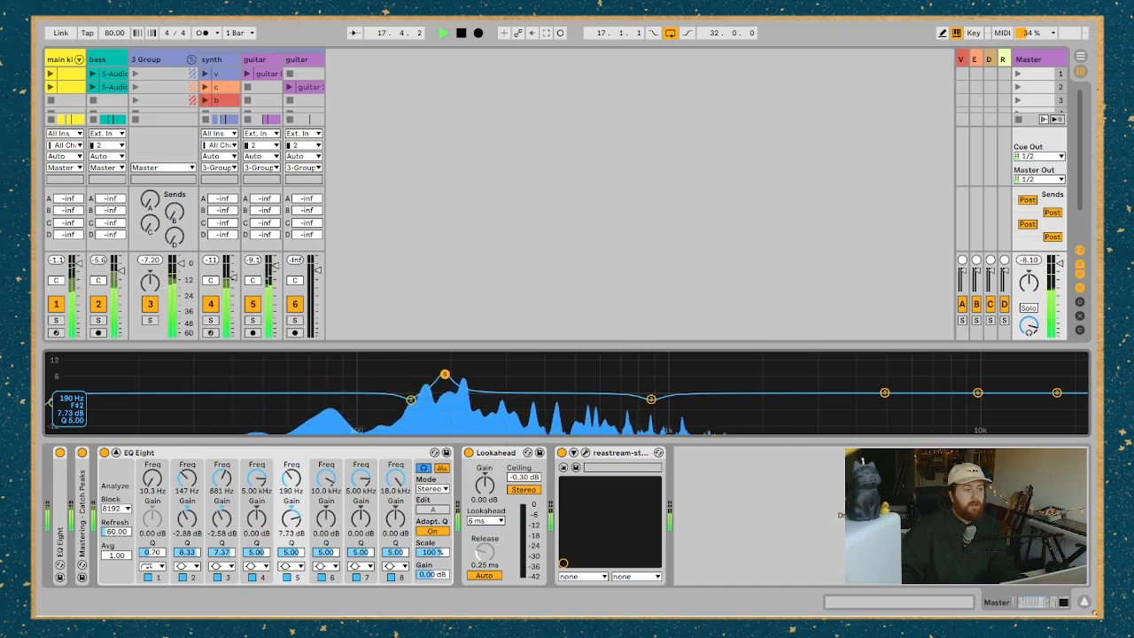
drag(434, 373, 428, 372)
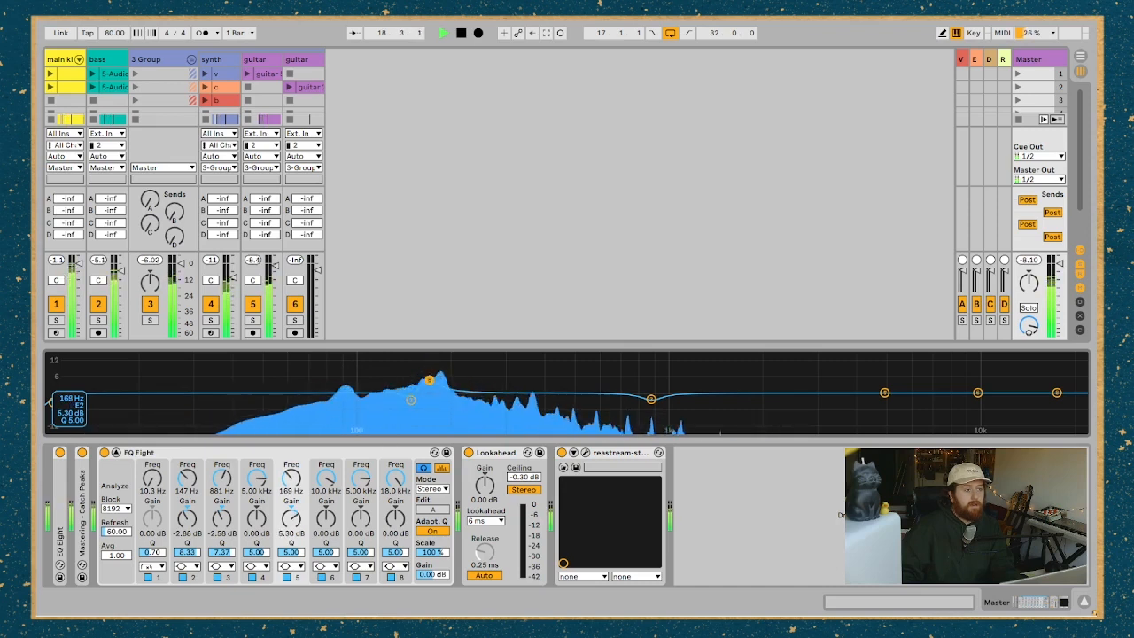
key(space)
Step: Set band 4 to a 2.58 dB cut at 494 Hz and band 7 to a 2.27 dB cut at 1.11 kHz
key(space)
drag(884, 394, 573, 399)
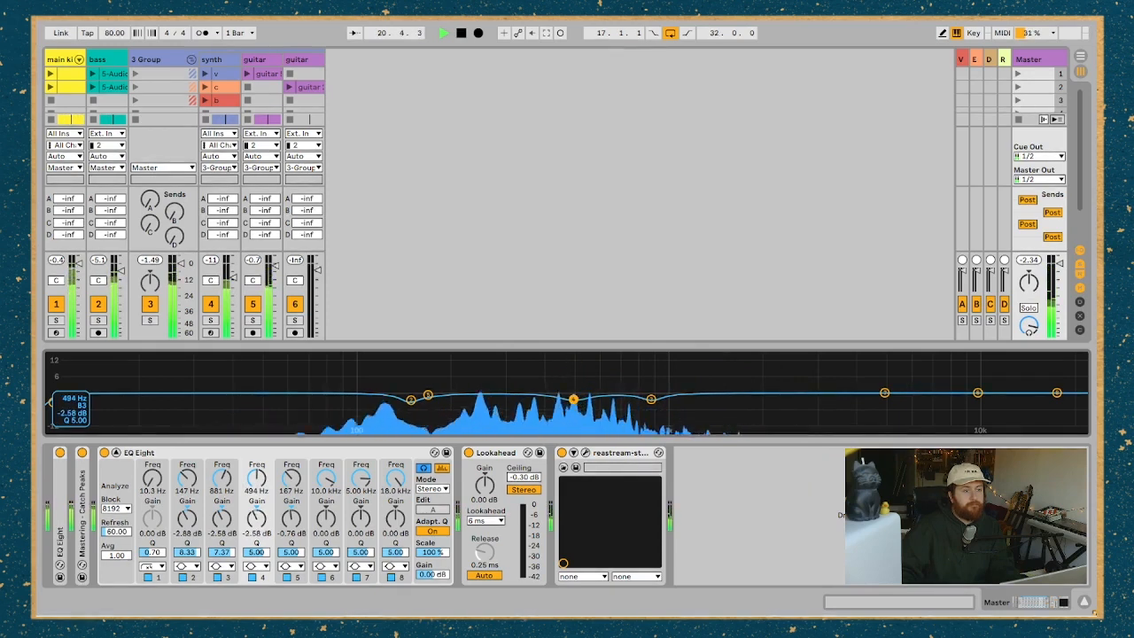
key(space)
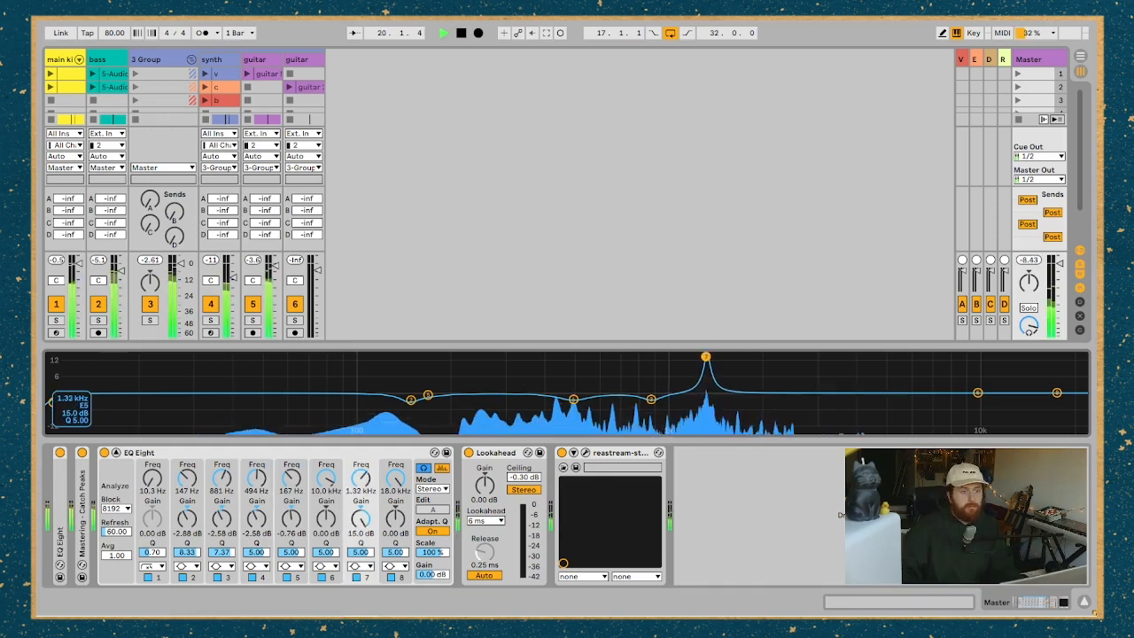
drag(705, 357, 681, 398)
Step: Set band 6 to 290 Hz, -1.97 dB, Q 7.68, and band 8 to 218 Hz, -2.27 dB
drag(979, 393, 519, 361)
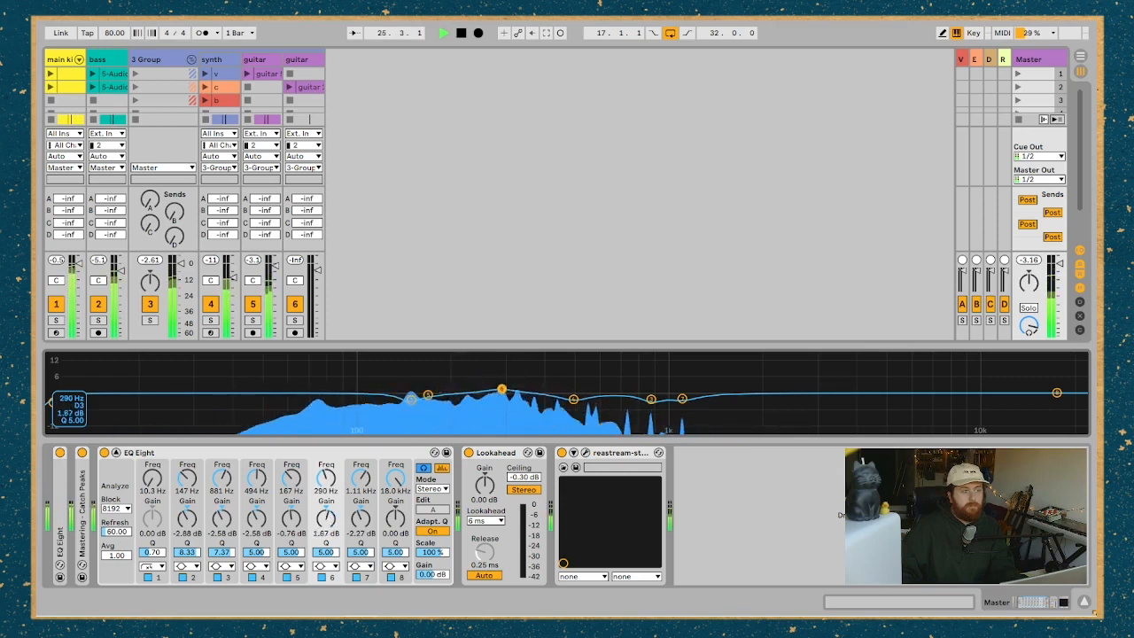
drag(327, 552, 329, 554)
drag(1058, 392, 612, 360)
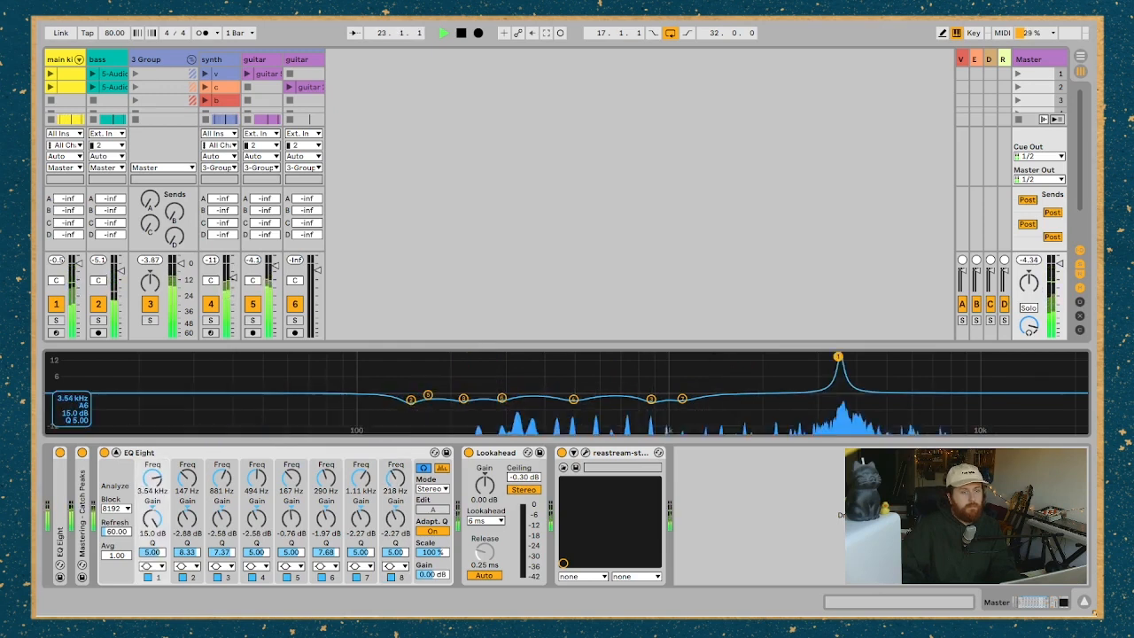
Step: Set bell band 1 to a 1.97 dB cut at 2.73 kHz, stop playback, and fold the second EQ Eight
drag(839, 357, 803, 405)
key(space)
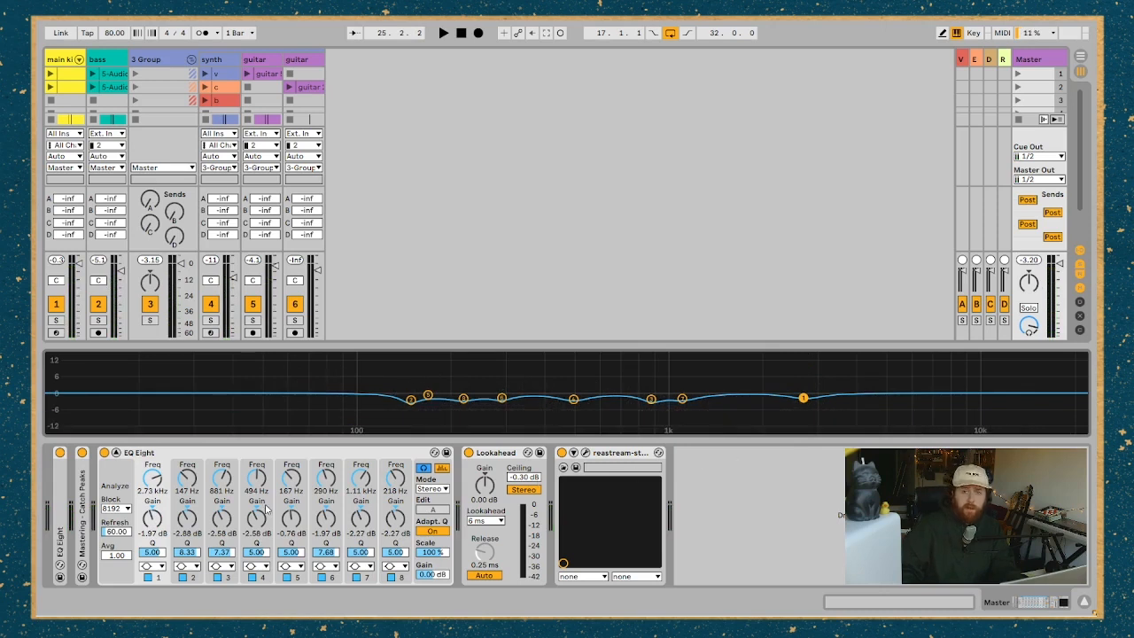
double_click(142, 452)
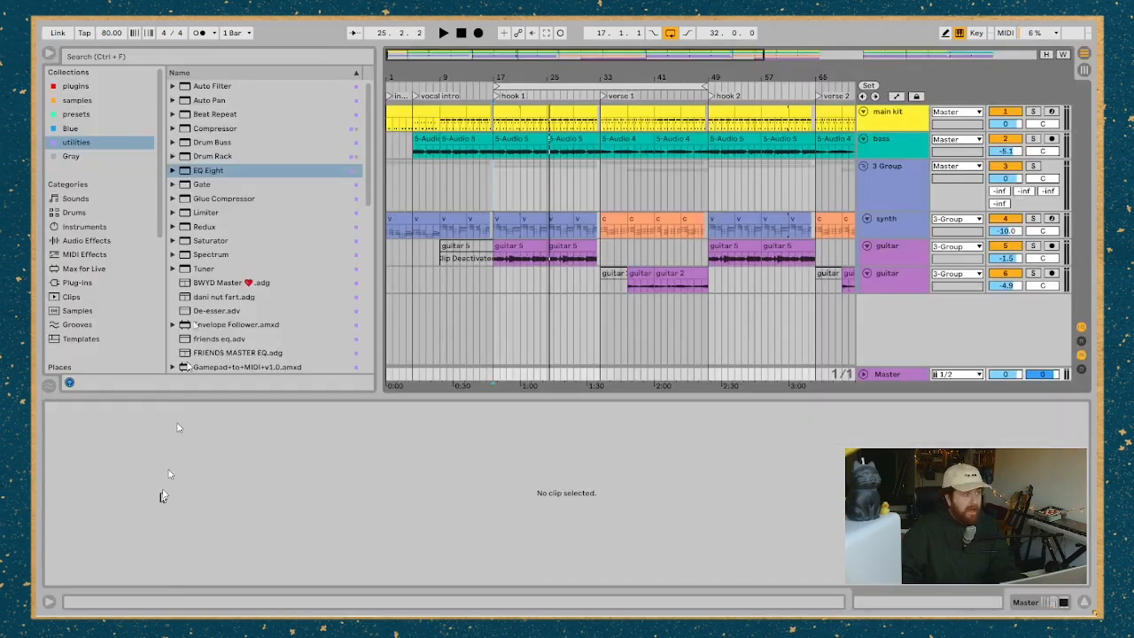
Step: Insert a Compressor after the second EQ Eight with a 5 ms attack and -12.5 dB threshold, and audition it
drag(214, 128, 166, 487)
click(139, 523)
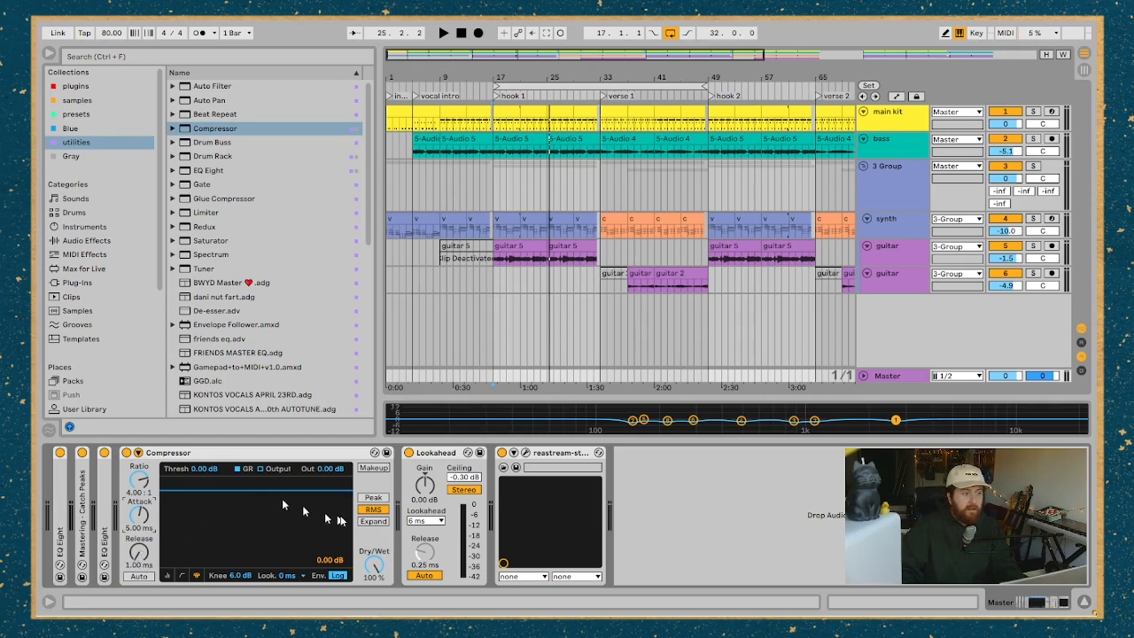
drag(256, 490, 286, 518)
key(space)
key(space)
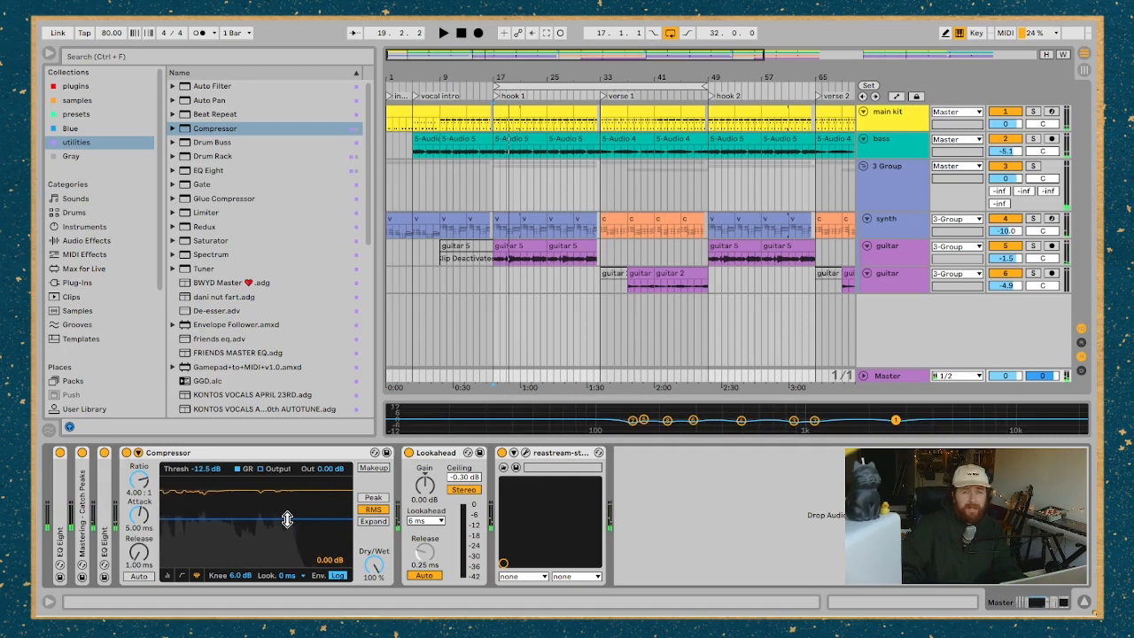
click(252, 457)
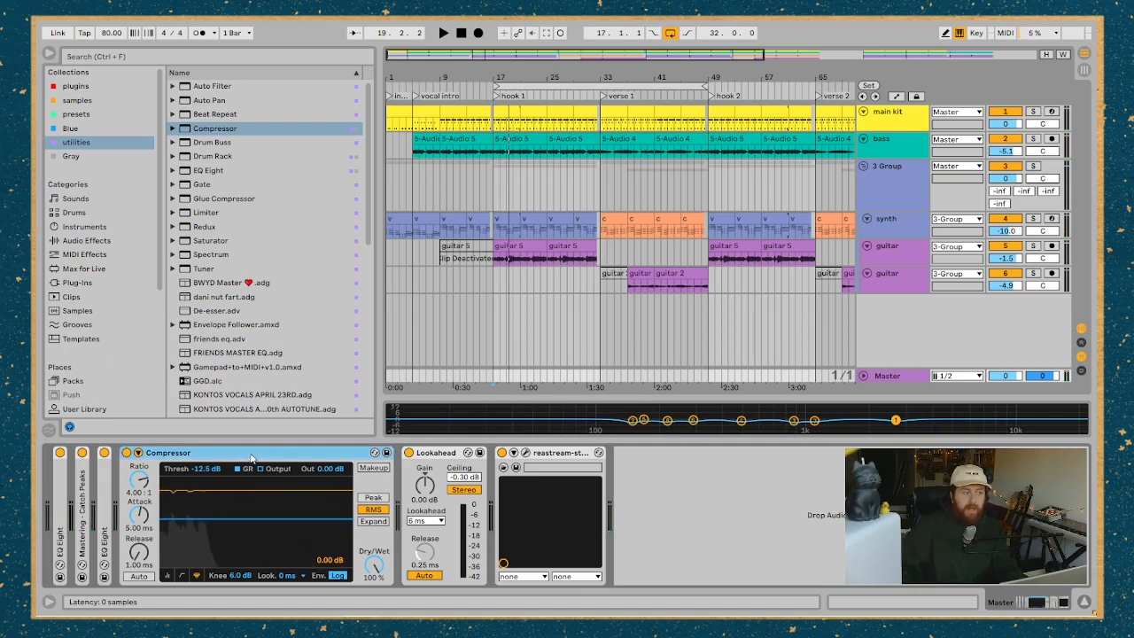
Step: Duplicate the Compressor, fold the first one, and set the copy's threshold to -13.8 dB while the loop plays
key(ctrl+d)
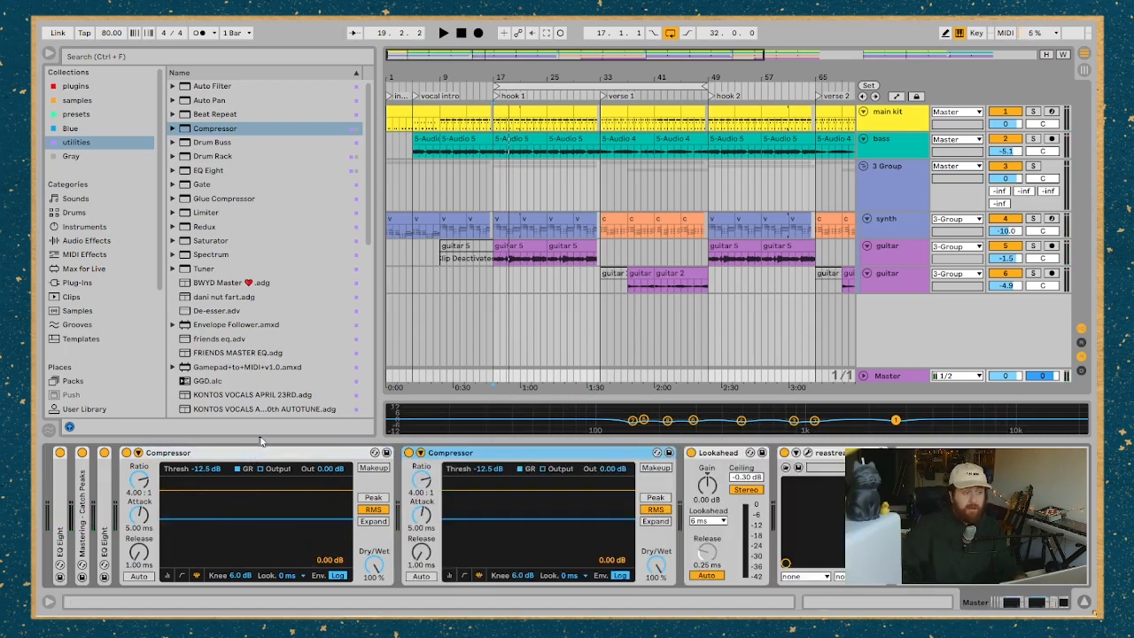
double_click(261, 453)
drag(263, 518, 263, 523)
key(space)
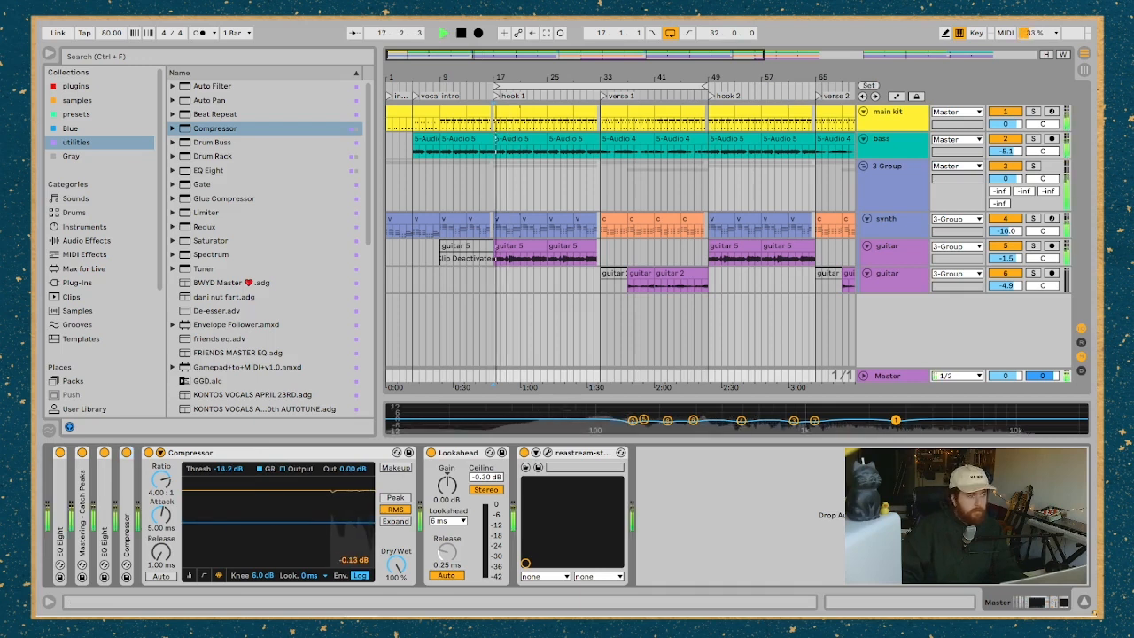
drag(262, 523, 262, 522)
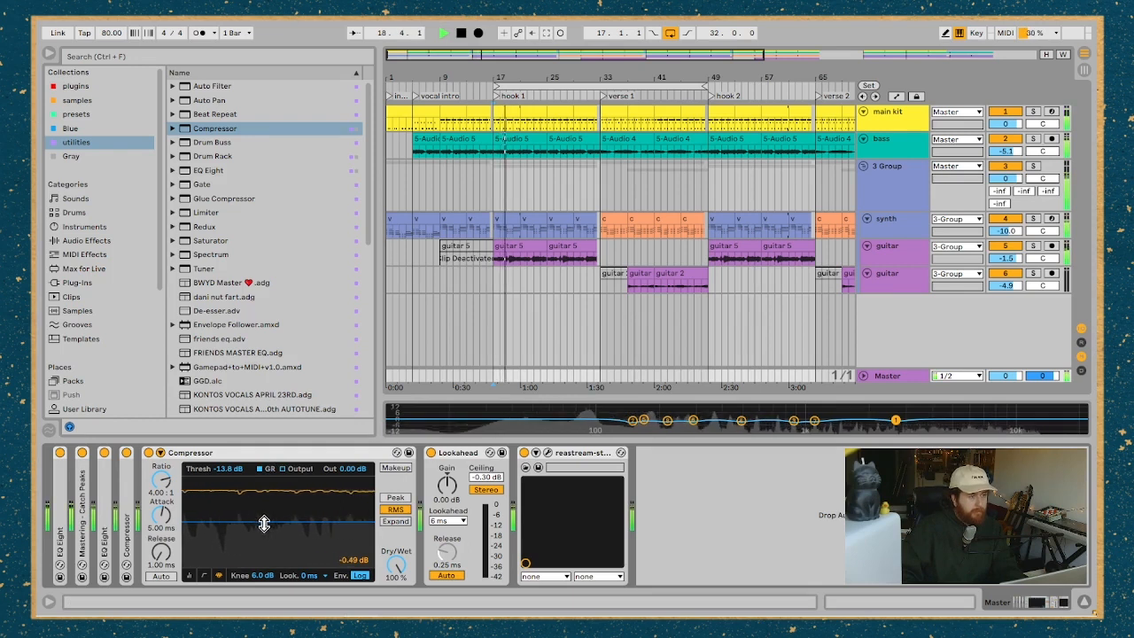
key(space)
Step: Show the second Compressor as level sliders and raise its output gain to 4.95 dB, auditioning the loop
click(188, 576)
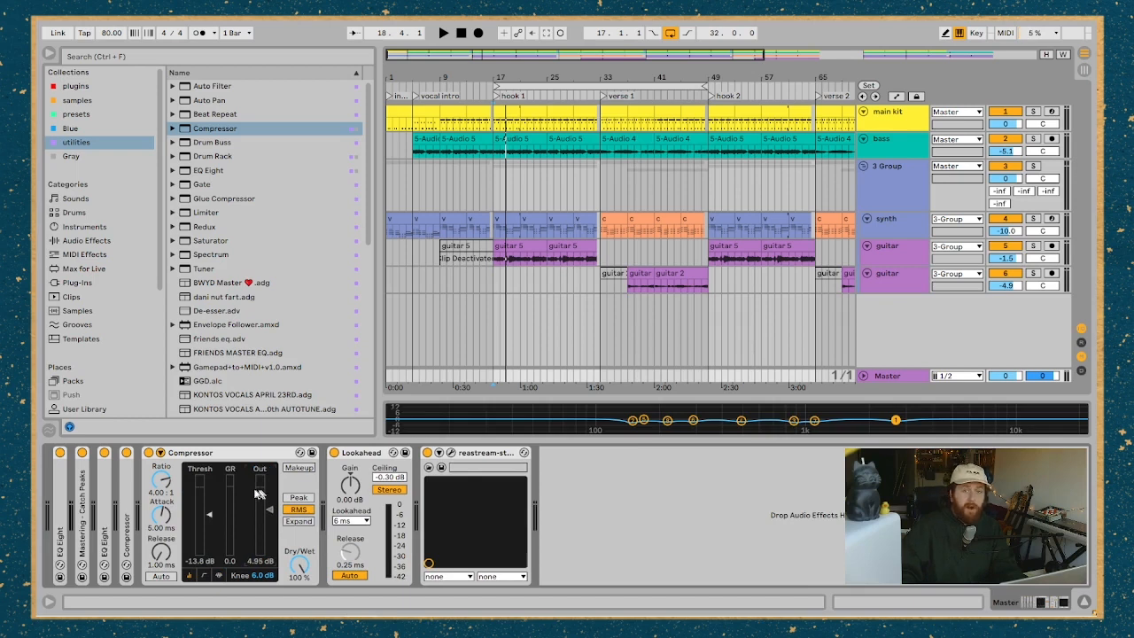
key(space)
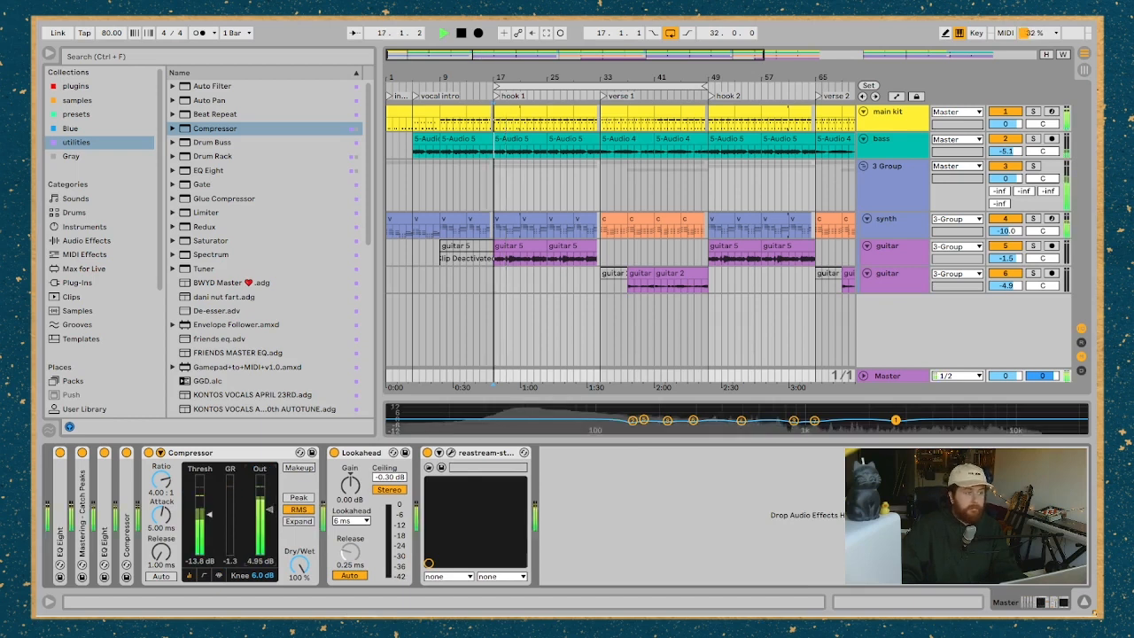
drag(269, 510, 269, 508)
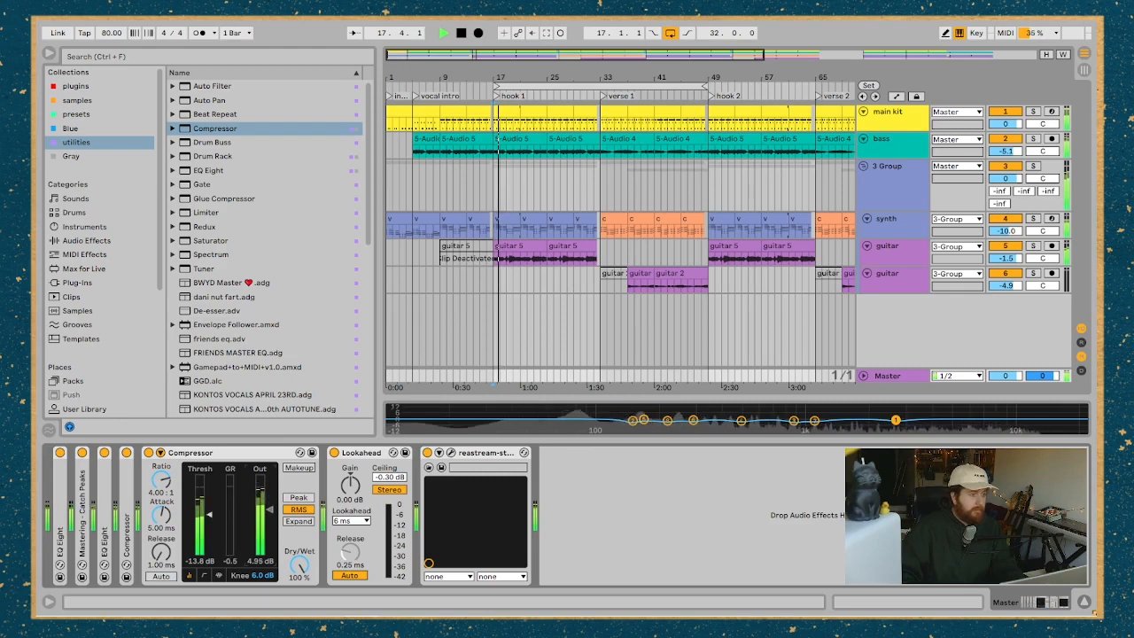
key(space)
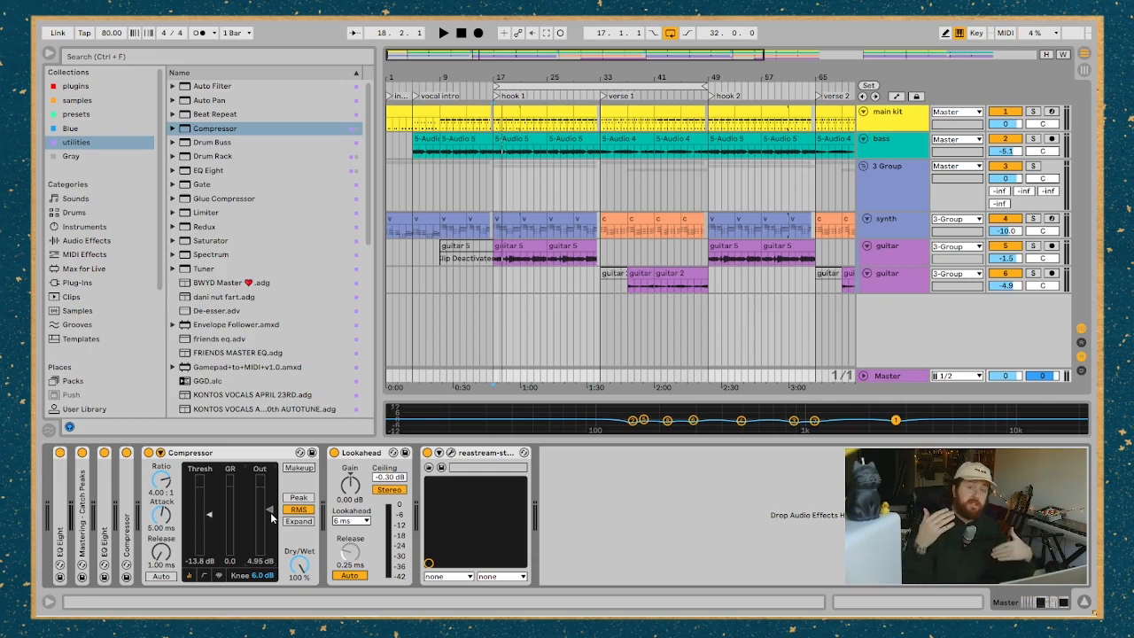
Step: Insert a third EQ Eight before the Lookahead limiter and, during playback, set band 5 to a 1.06 dB cut at 149 Hz
drag(212, 170, 334, 463)
drag(328, 493, 329, 490)
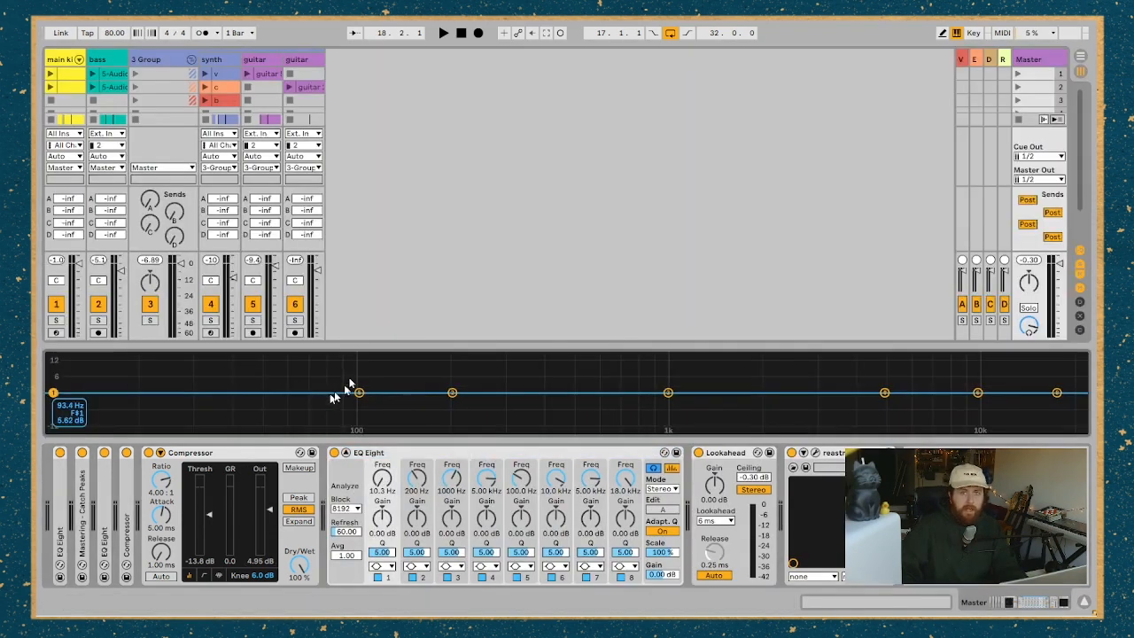
key(space)
drag(358, 393, 412, 366)
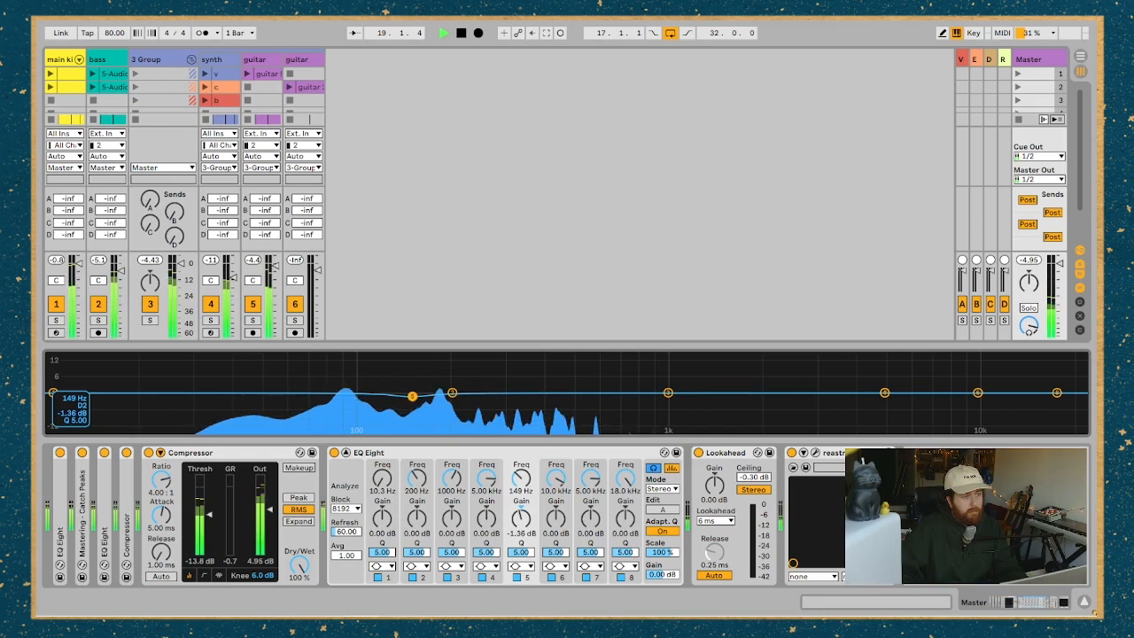
Step: Set band 2 to a 2.27 dB cut at 325 Hz and band 3 to a 1.67 dB cut at 580 Hz
drag(452, 393, 504, 379)
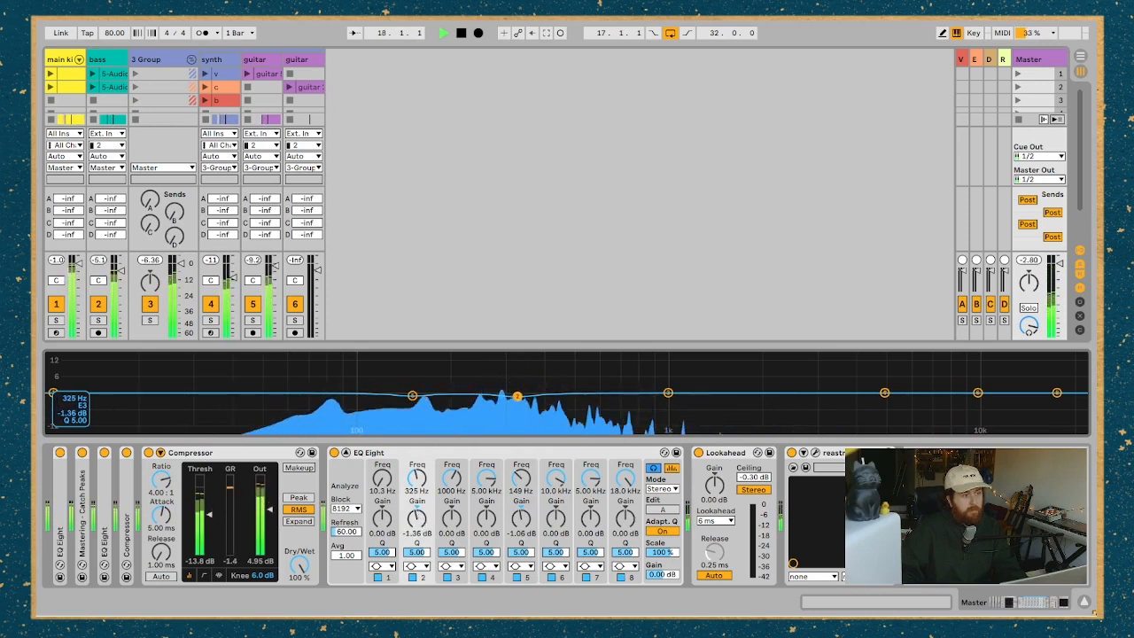
drag(518, 396, 517, 399)
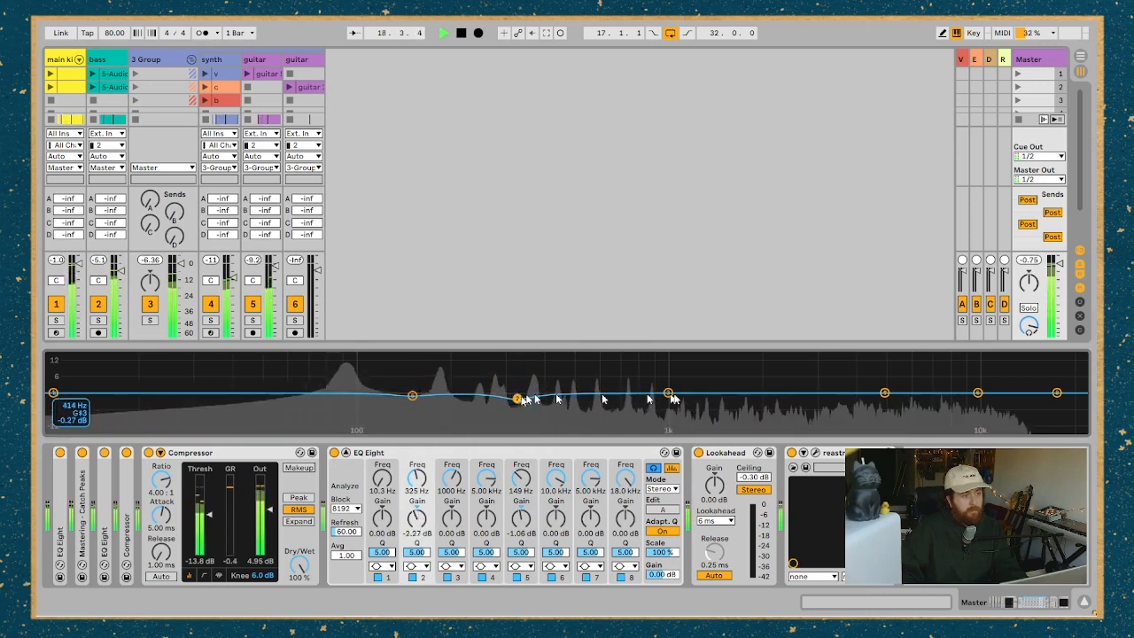
drag(669, 393, 654, 366)
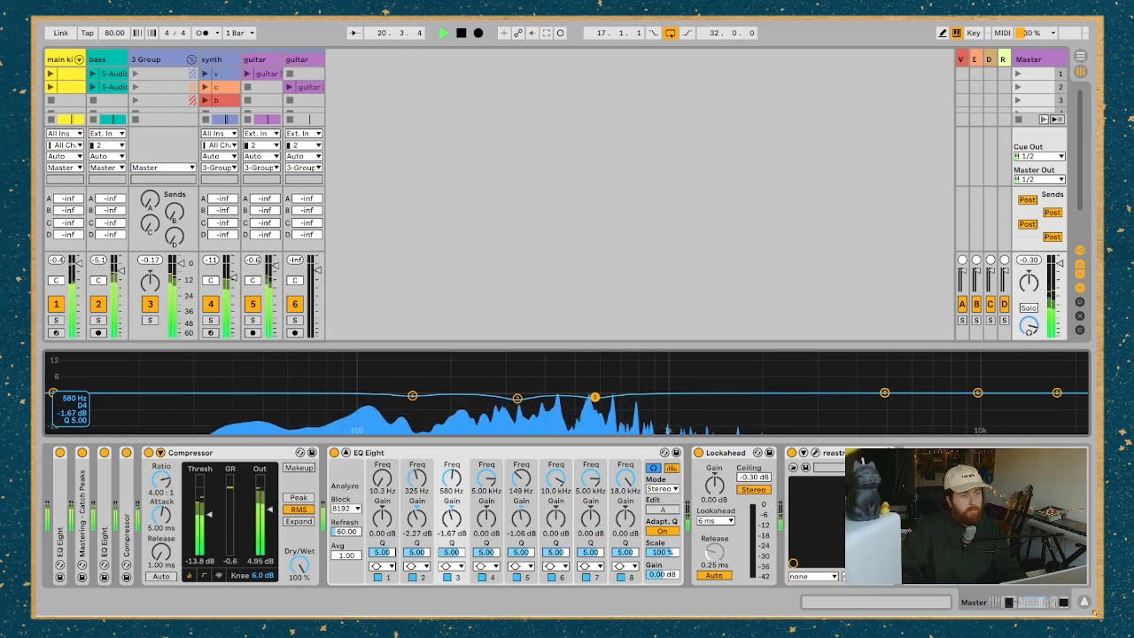
Step: Set band 4 to 435 Hz, -0.76 dB, Q 7.37, and stop playback
drag(885, 392, 555, 369)
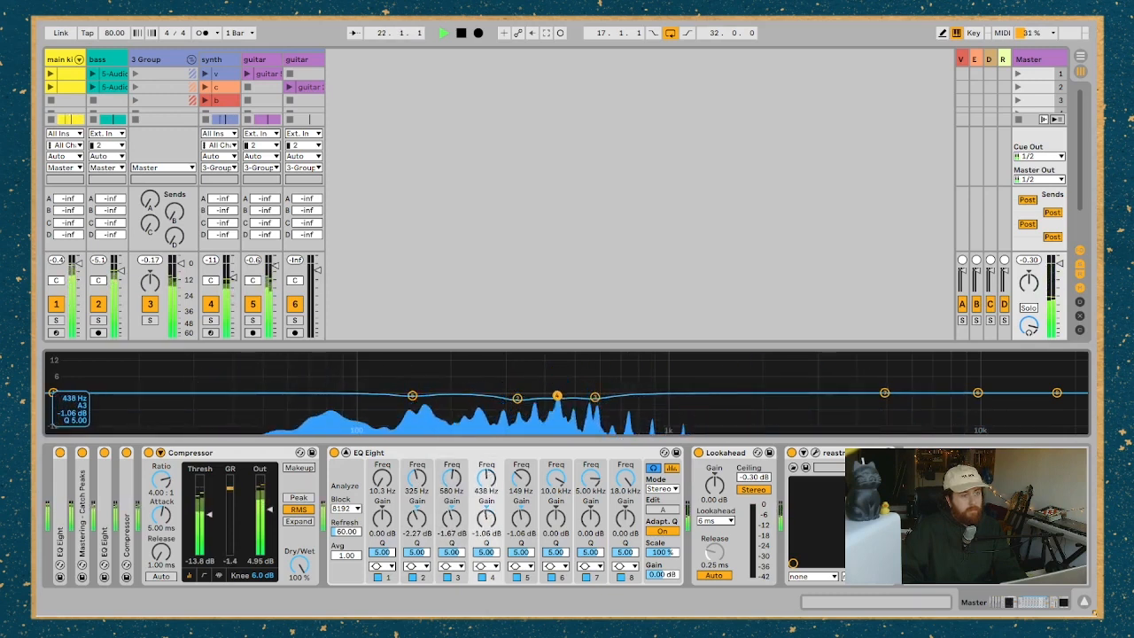
key(space)
drag(485, 556, 485, 550)
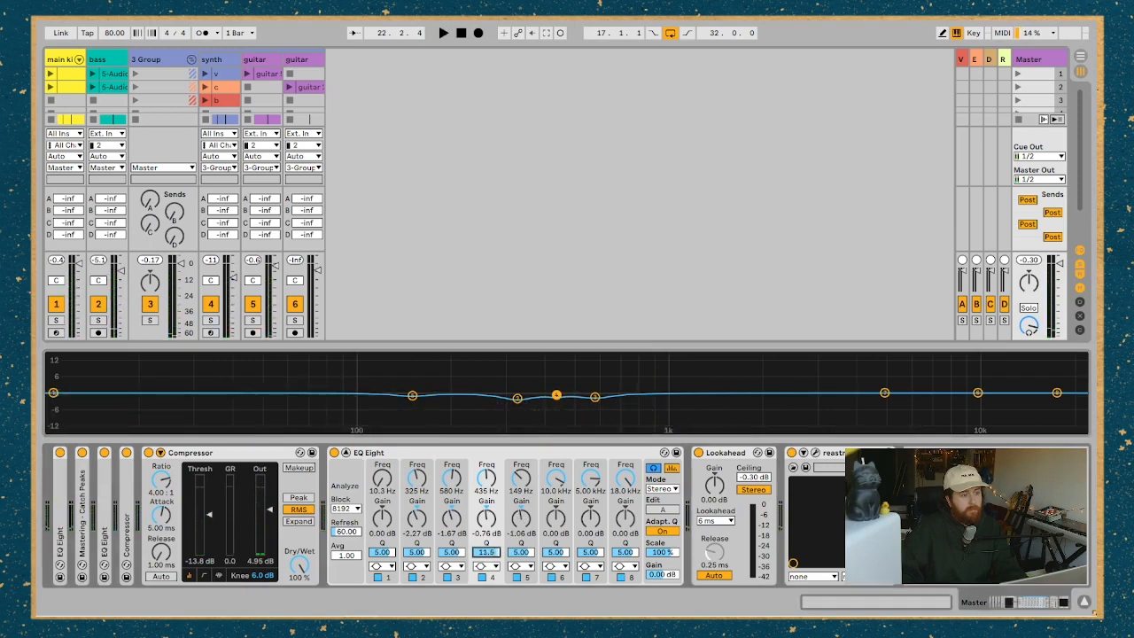
Step: Set band 7 to a 1.97 dB cut at 1.69 kHz and band 6 to 2.22 kHz, -1.97 dB, Q 10.6
key(space)
drag(885, 392, 739, 398)
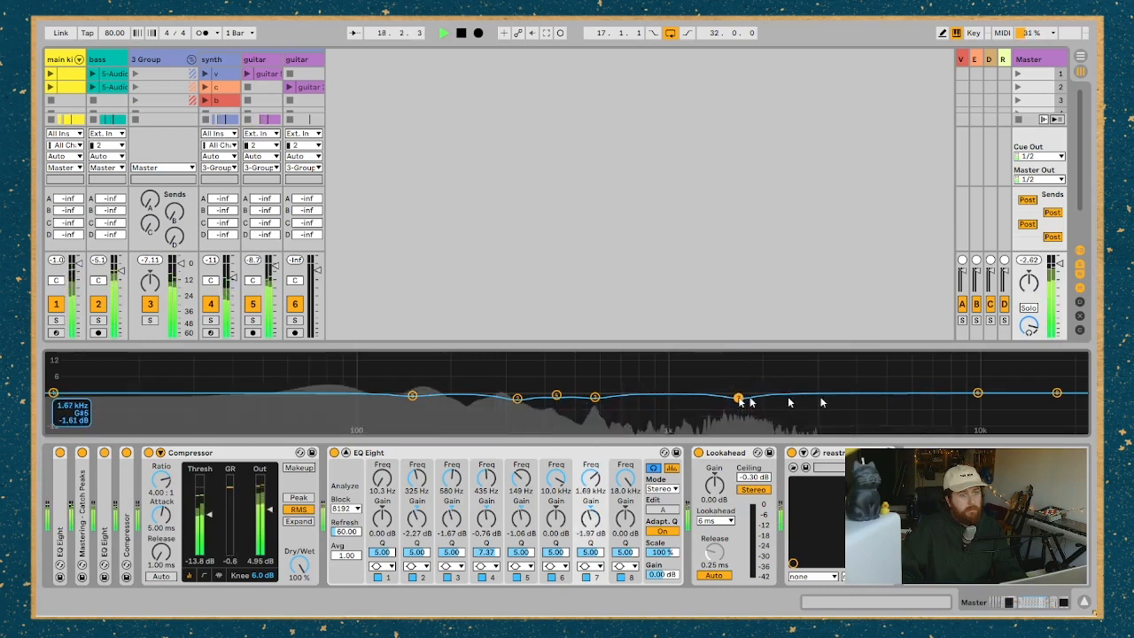
key(space)
drag(979, 393, 882, 376)
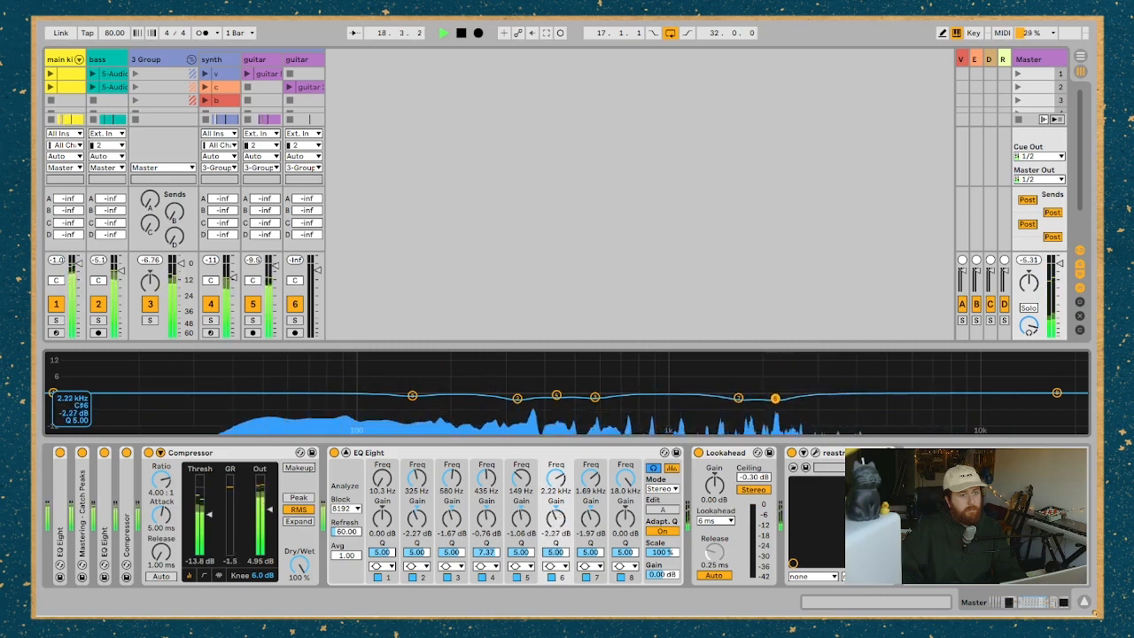
drag(556, 552, 556, 532)
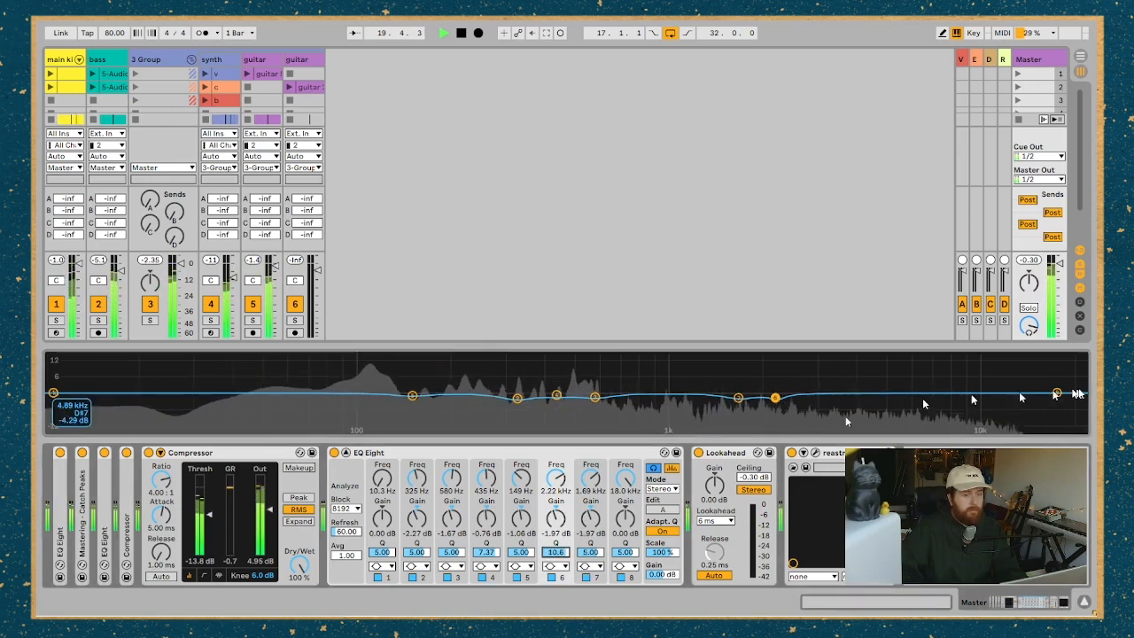
Step: Set band 8 to a 1.67 dB cut at 3.46 kHz and band 1 to 876 Hz, -1.97 dB, Q 8.00
drag(1059, 393, 931, 362)
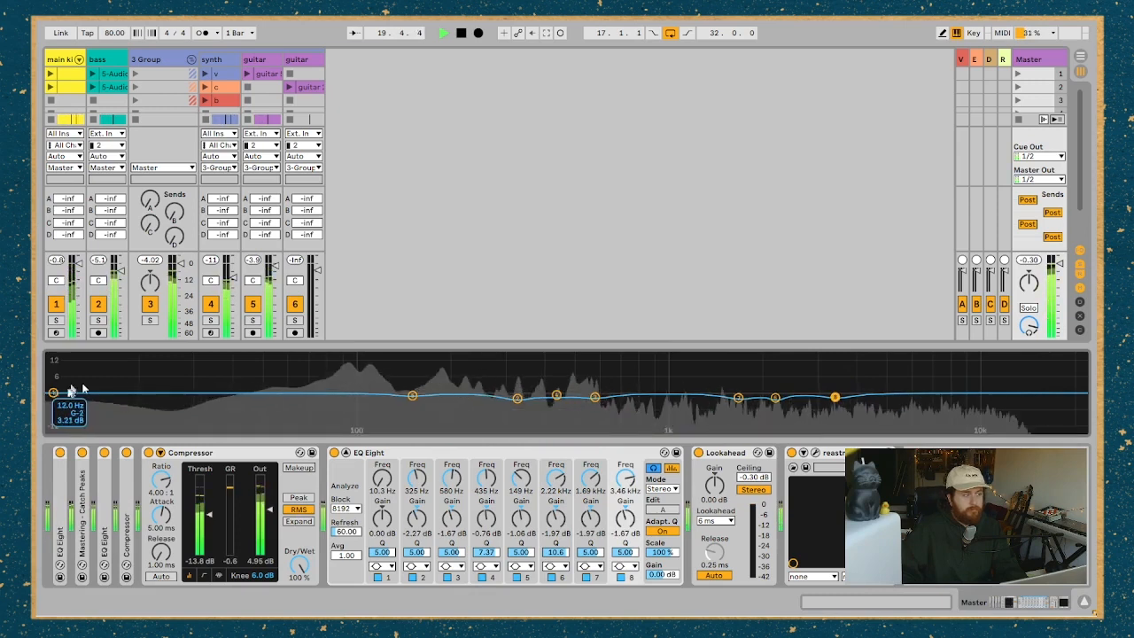
drag(53, 393, 651, 398)
key(space)
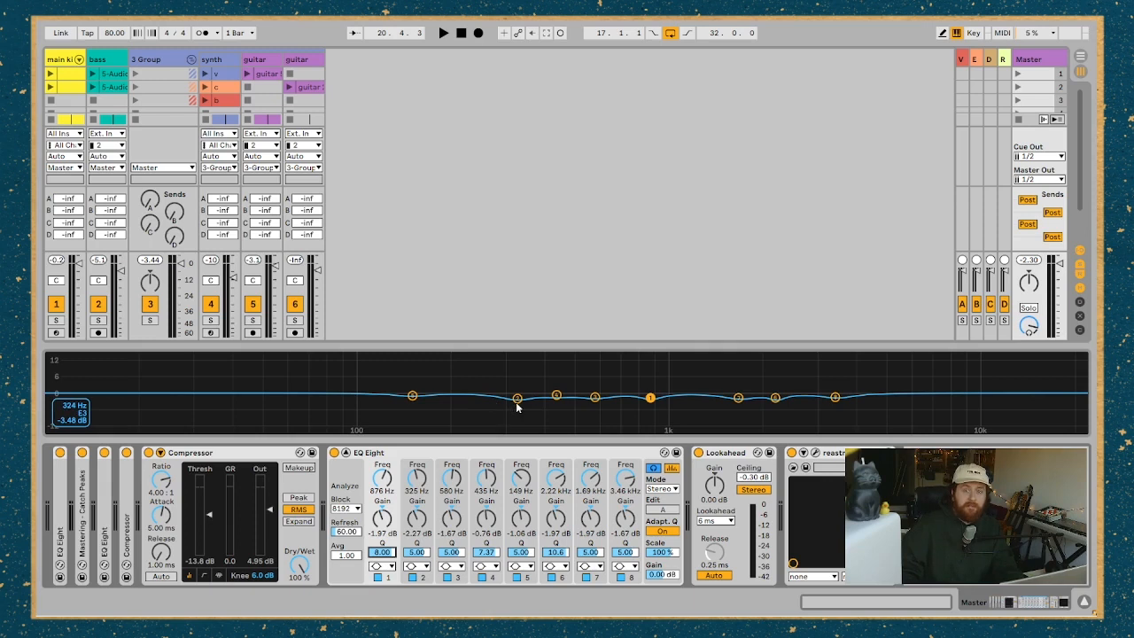
Step: Duplicate the third EQ Eight and reset all band gains in the copy to 0 dB
click(577, 454)
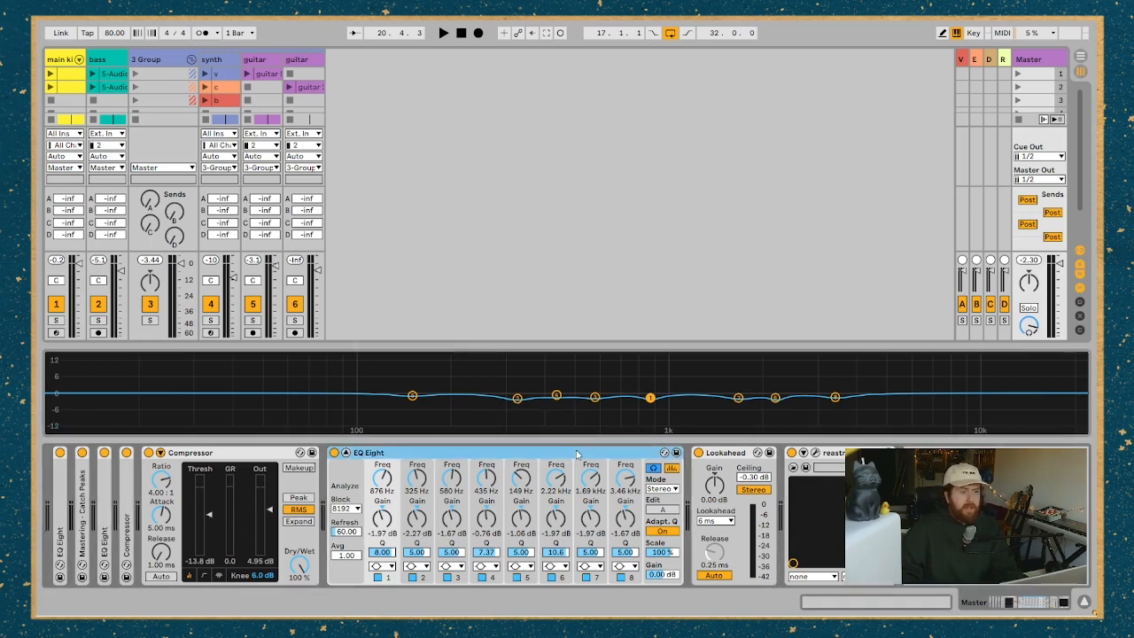
key(ctrl+d)
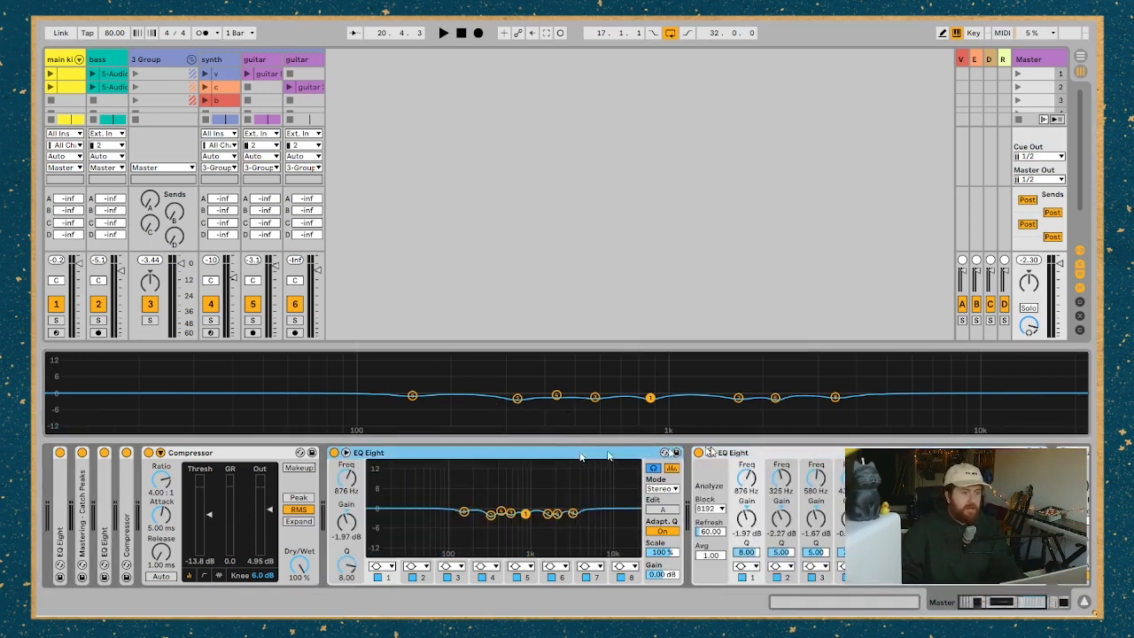
right_click(738, 454)
click(773, 428)
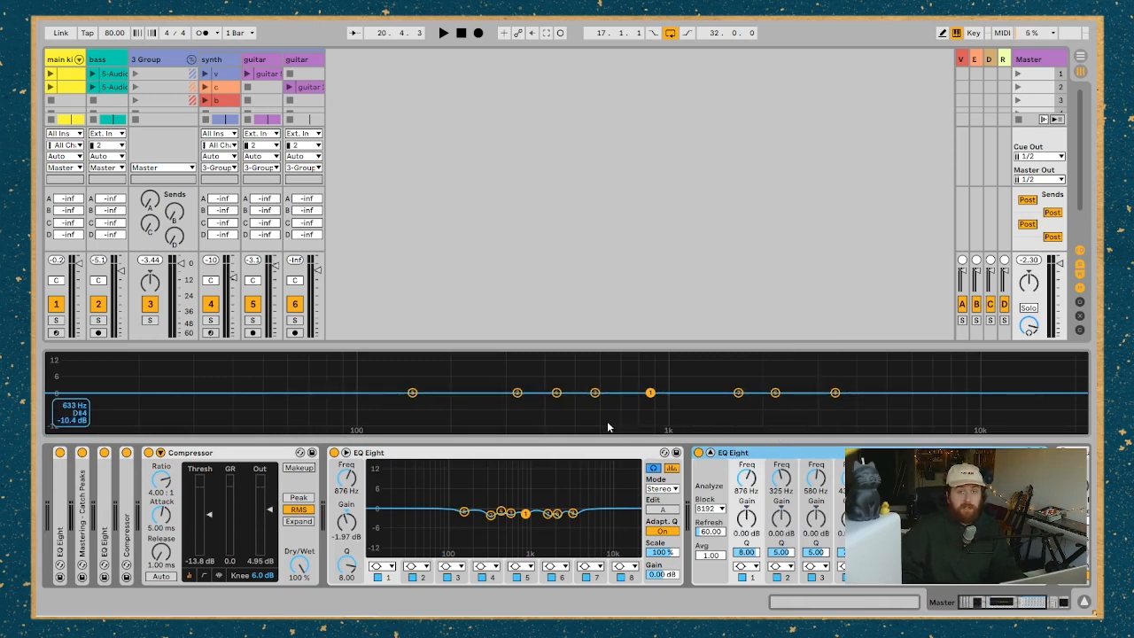
Step: In the duplicated EQ Eight, cut band 7 by 2.27 dB at 1.32 kHz and band 2 by 1.67 dB at 308 Hz
key(Tab)
key(space)
drag(738, 393, 705, 399)
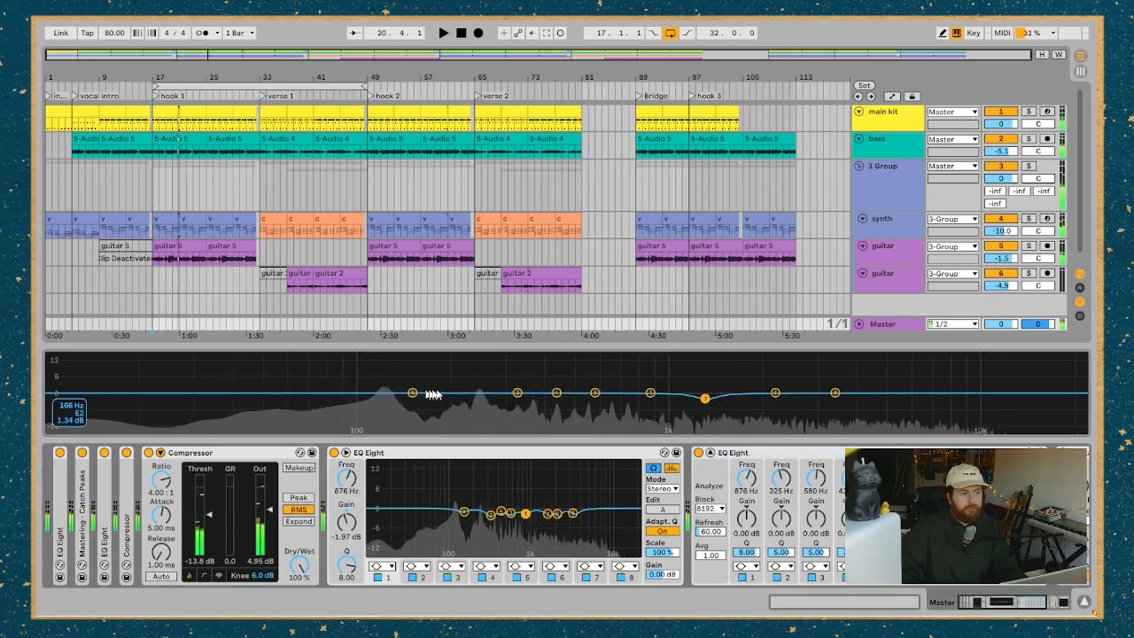
drag(517, 393, 518, 386)
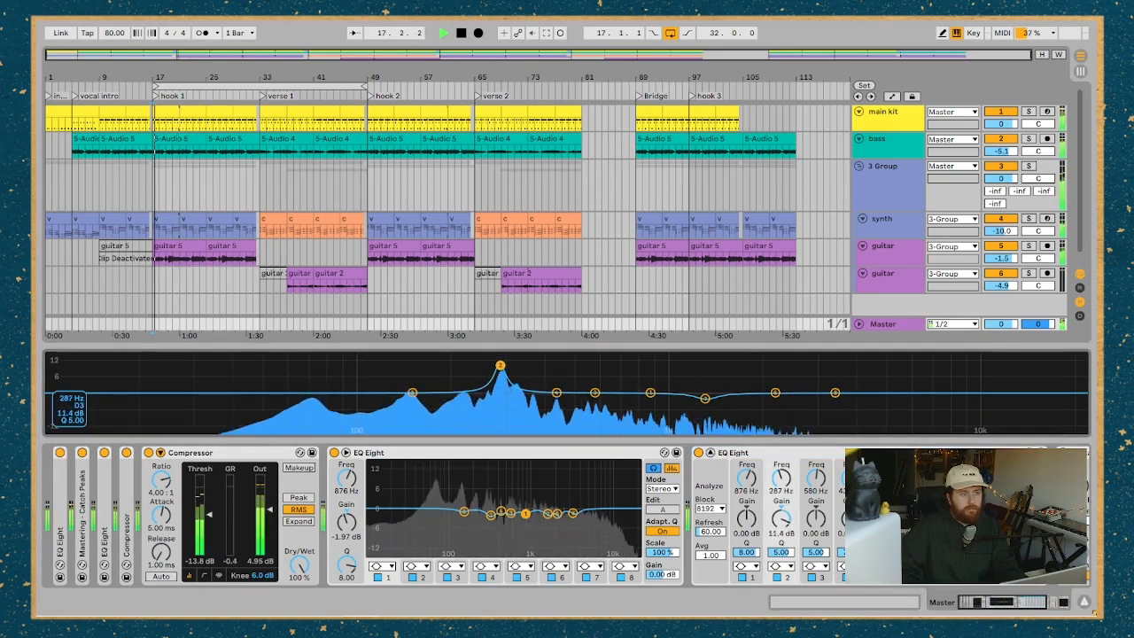
mouse_move(492, 359)
mouse_down()
mouse_move(473, 356)
mouse_move(507, 356)
mouse_up()
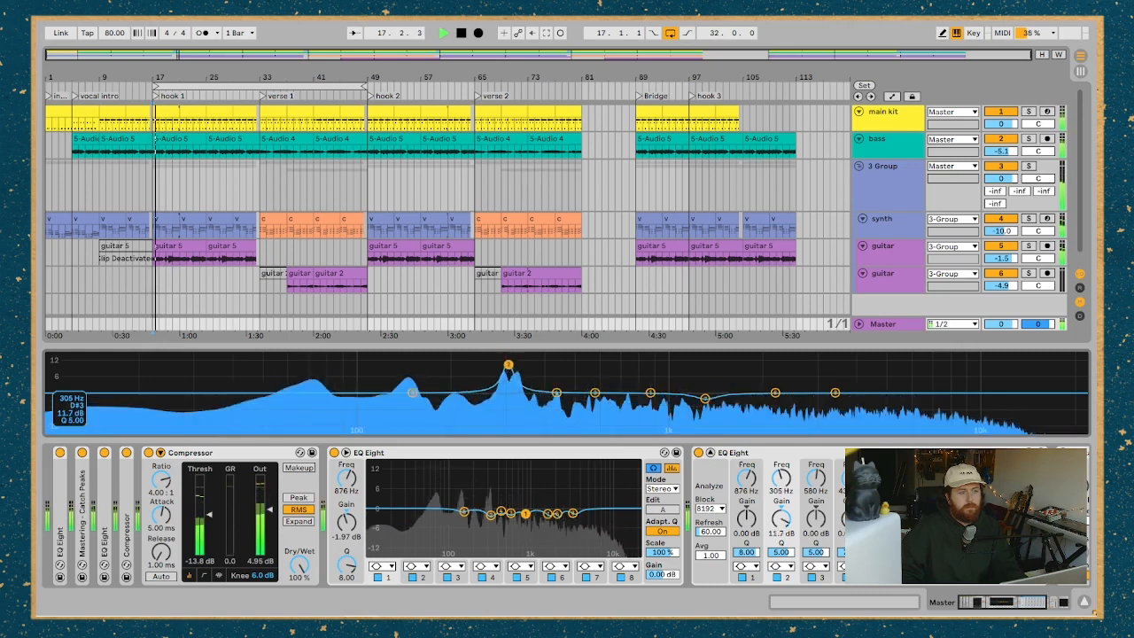
drag(507, 356, 510, 397)
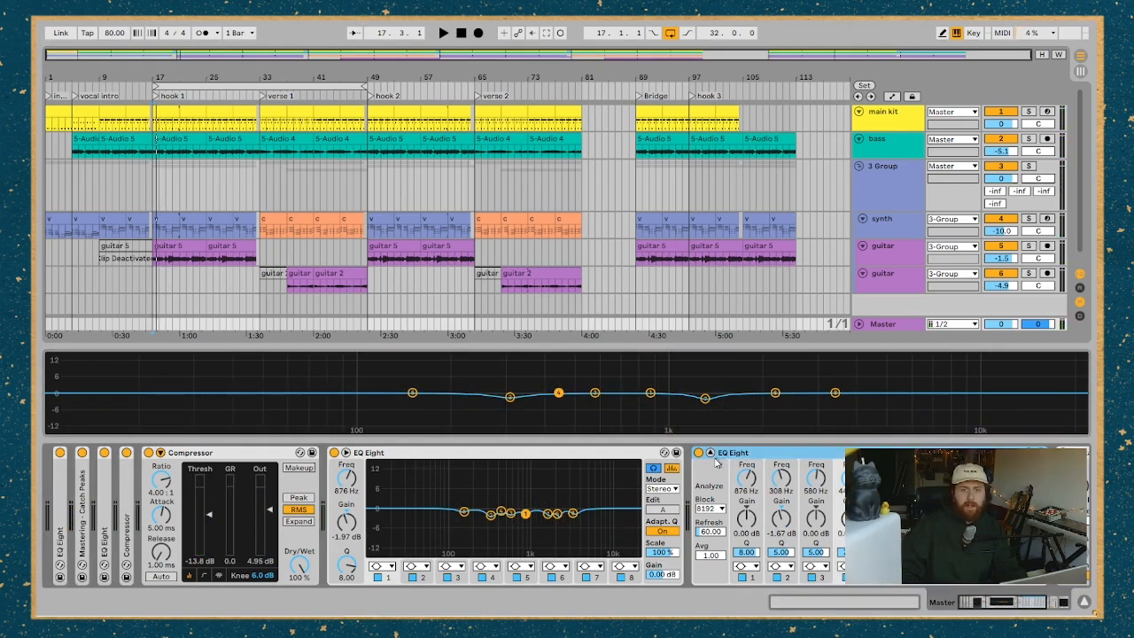
Step: Raise the second Compressor's output gain to 6.28 dB and audition the loop
click(217, 455)
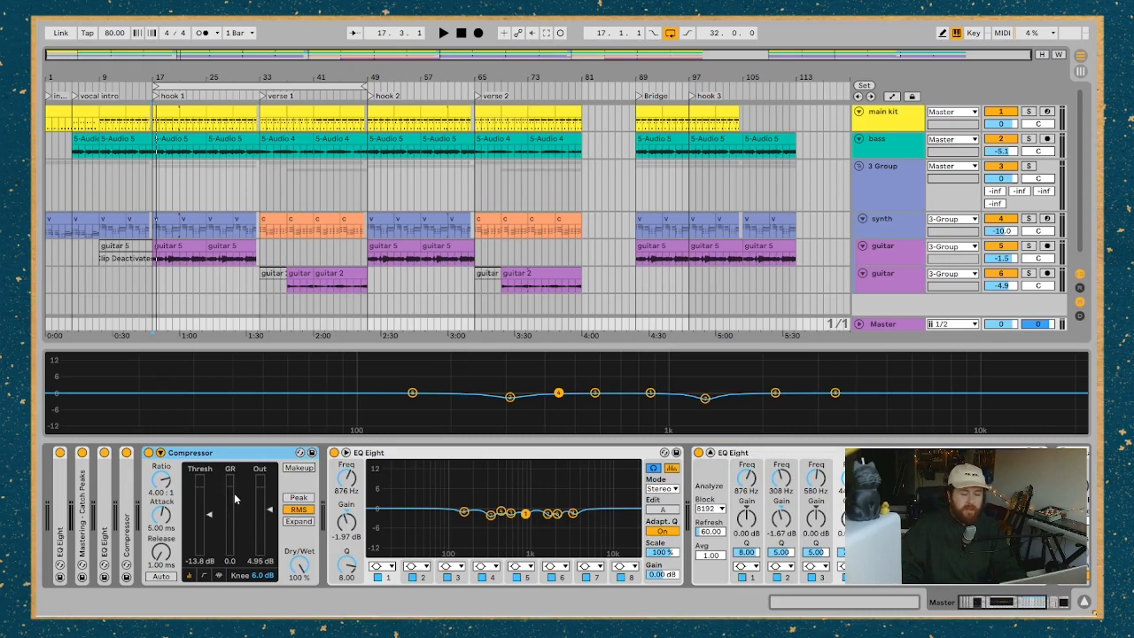
key(space)
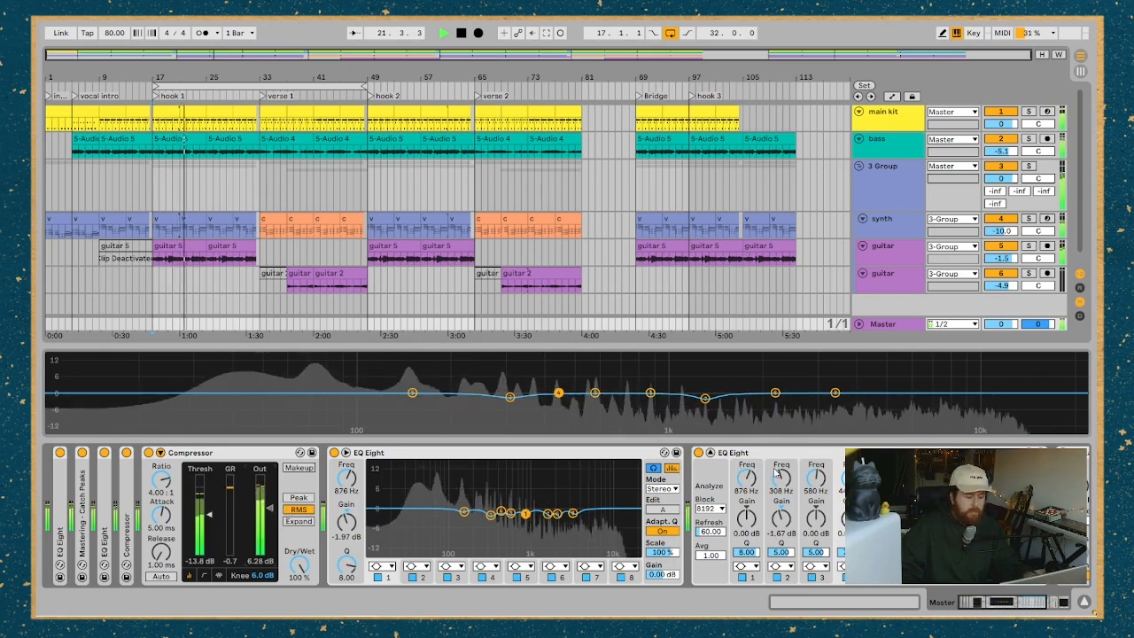
key(Tab)
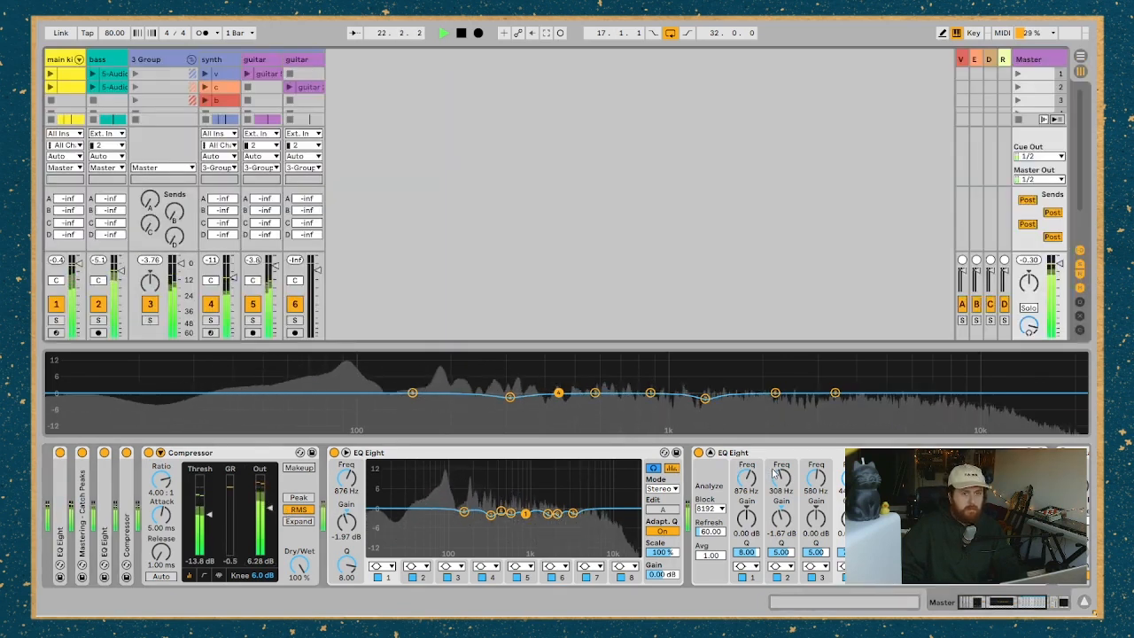
key(Tab)
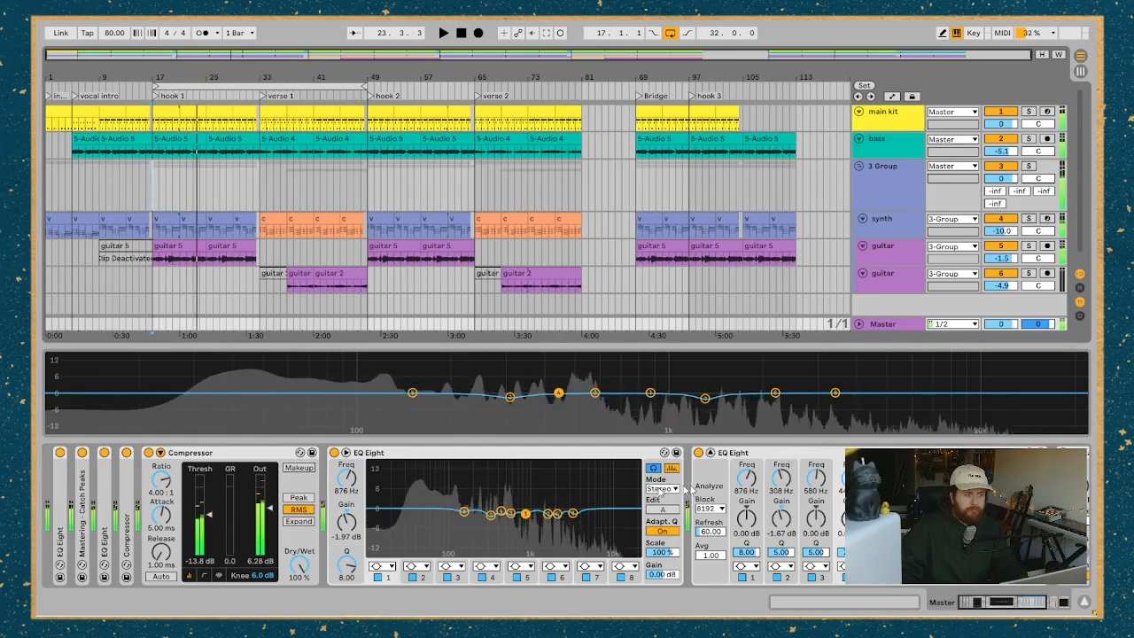
Step: Stop playback, fold the last two EQ Eights and the second Compressor, and group all seven devices before the limiter into an Audio Effect Rack
click(572, 457)
key(space)
double_click(568, 457)
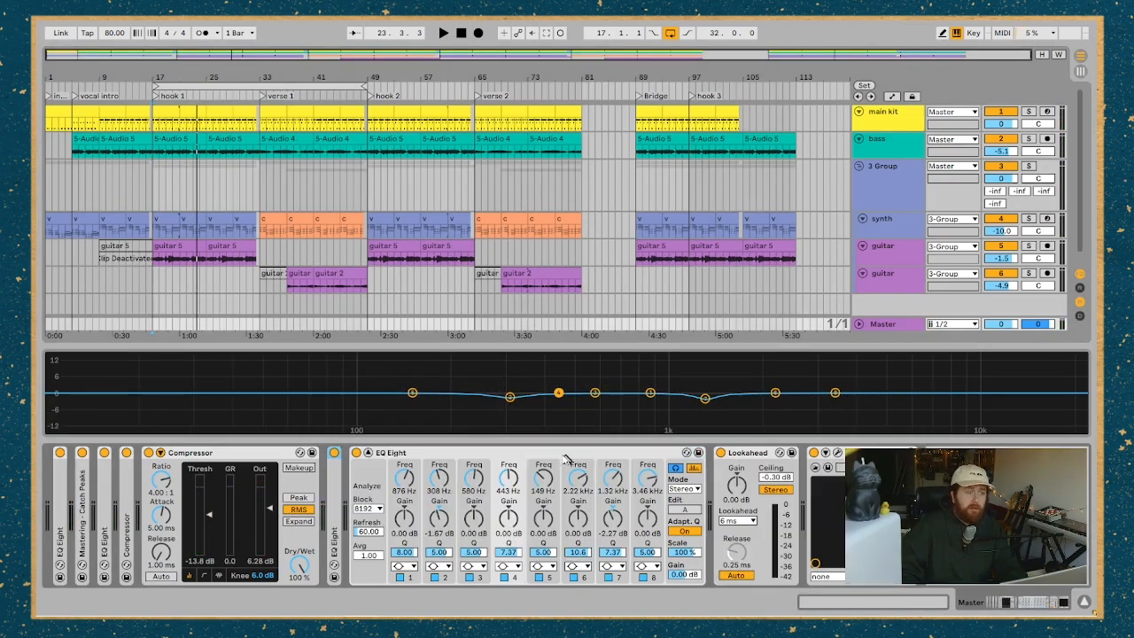
double_click(528, 457)
double_click(257, 453)
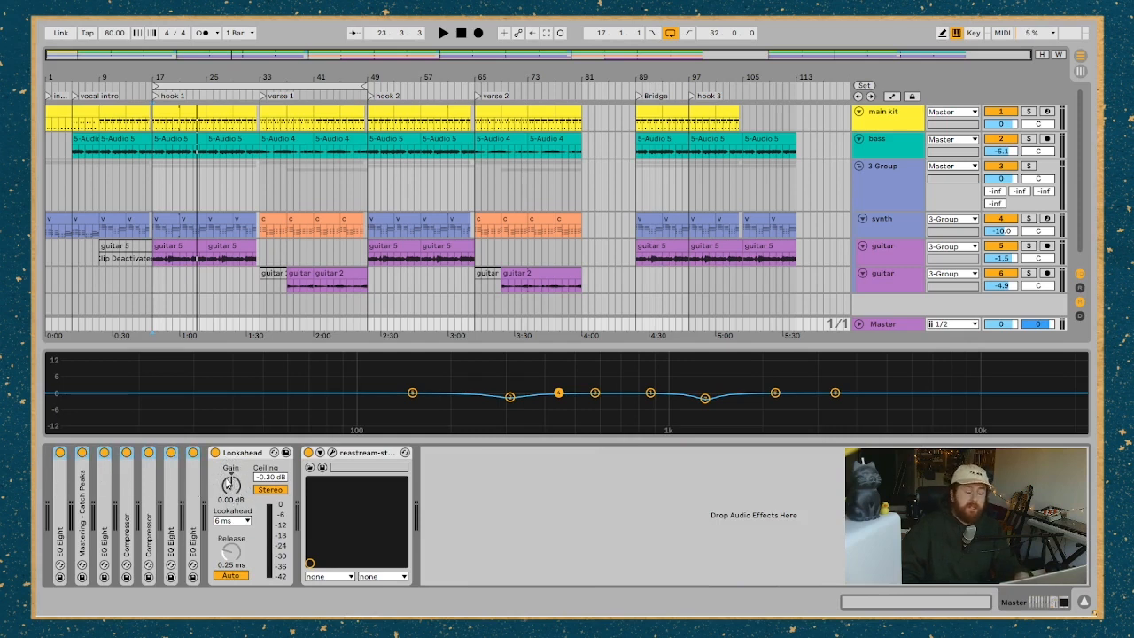
key(ctrl+g)
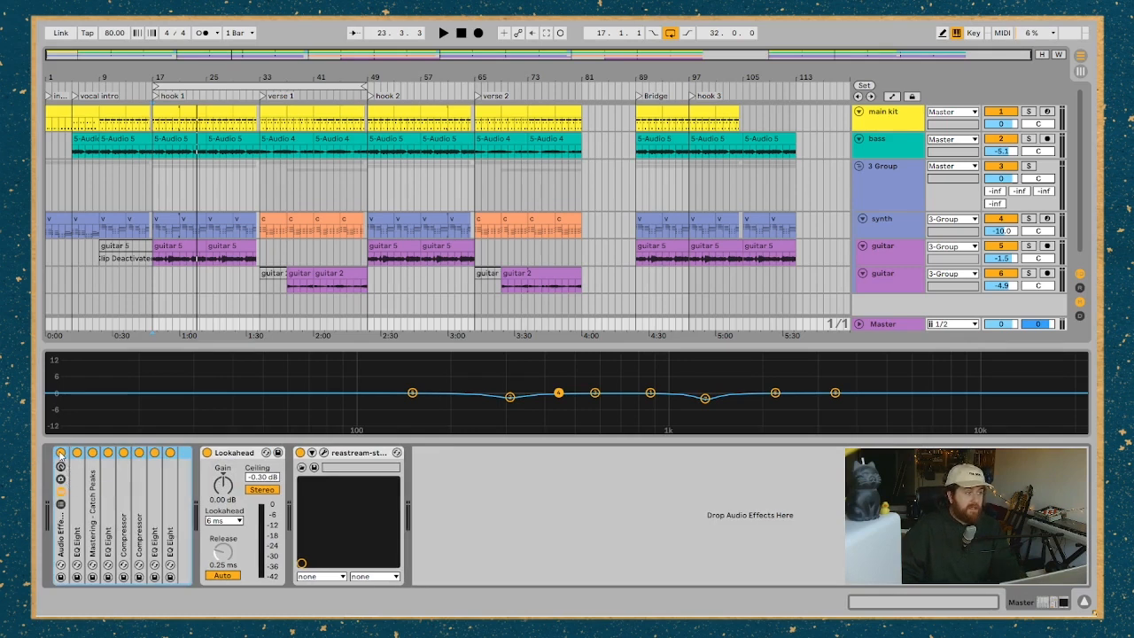
Step: Compare the loop with the Audio Effect Rack bypassed and active, leaving the rack on
key(space)
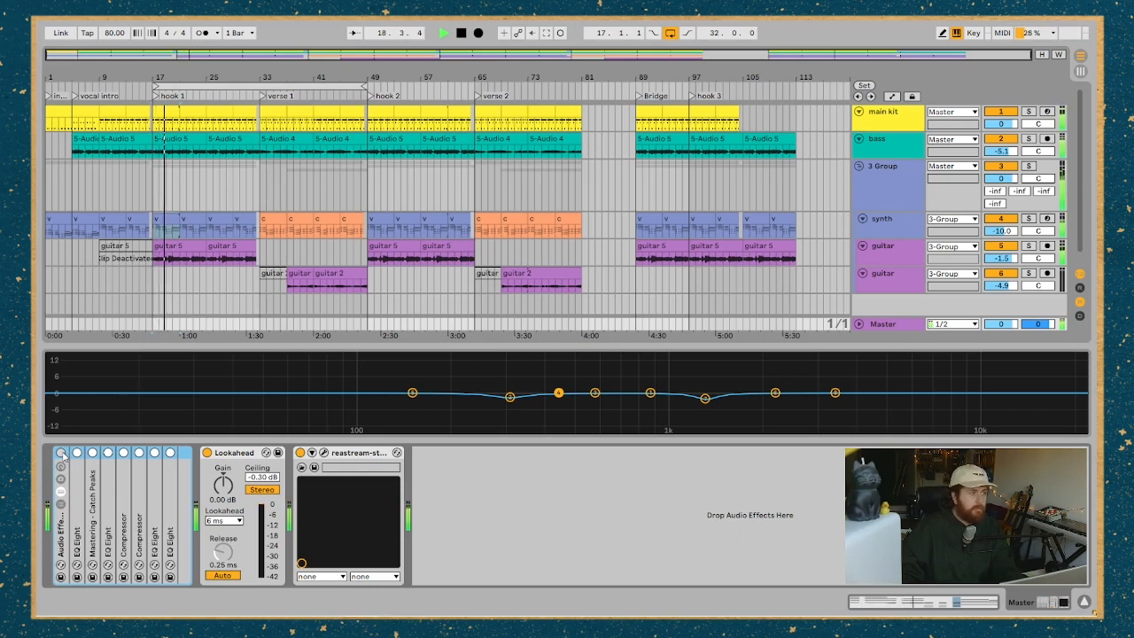
click(62, 453)
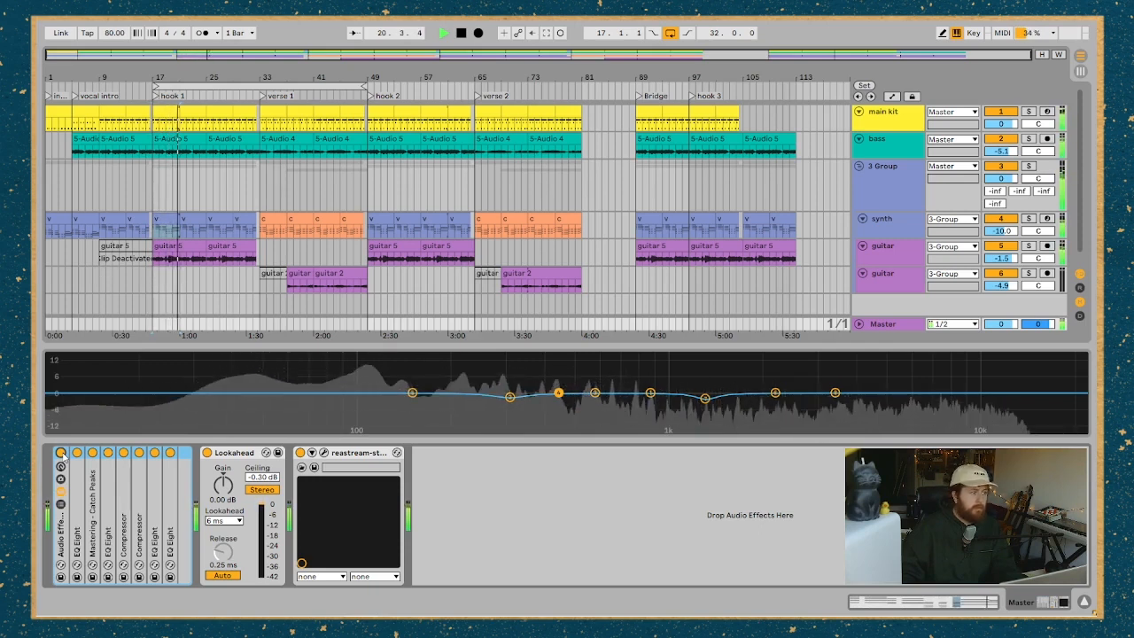
click(61, 453)
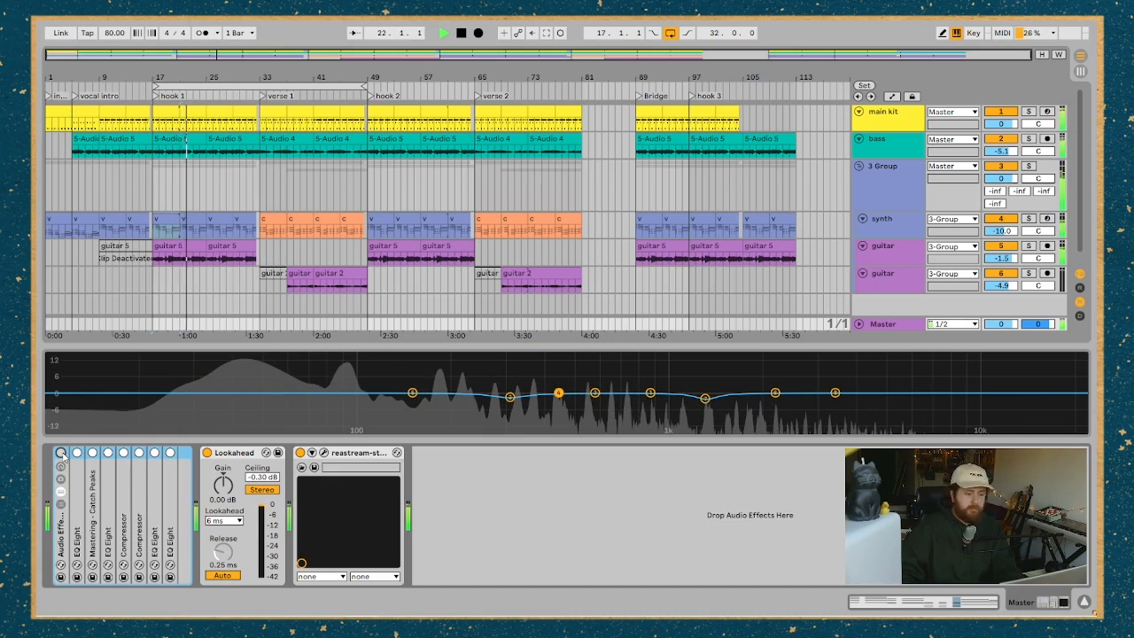
click(61, 453)
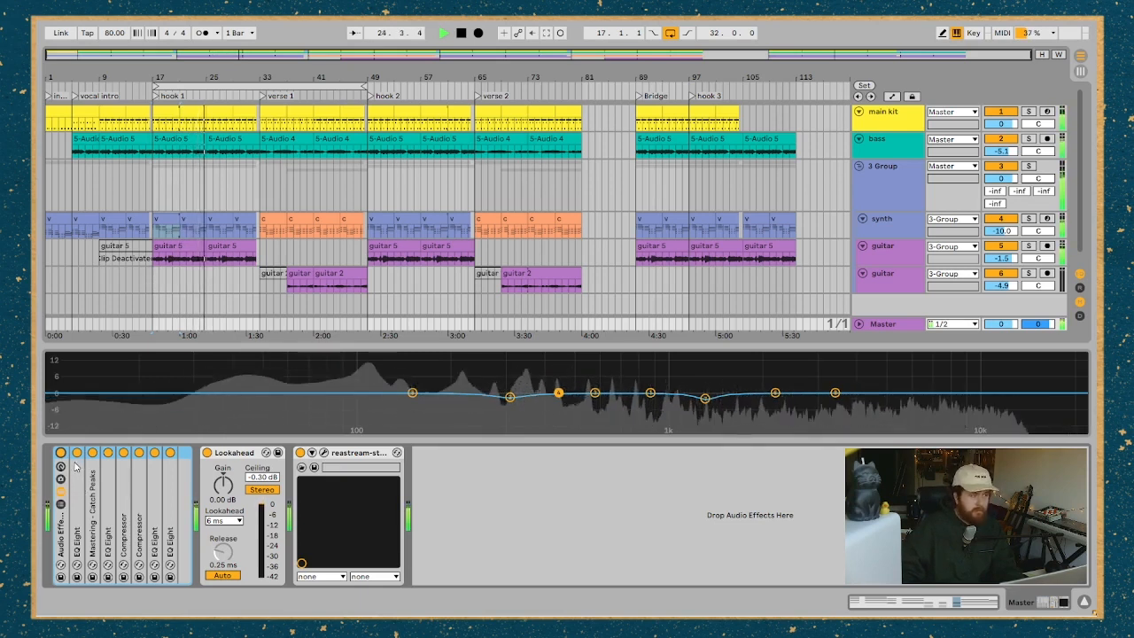
key(space)
Step: Select a synth clip in verse 1 and audition the mix from that section
click(302, 217)
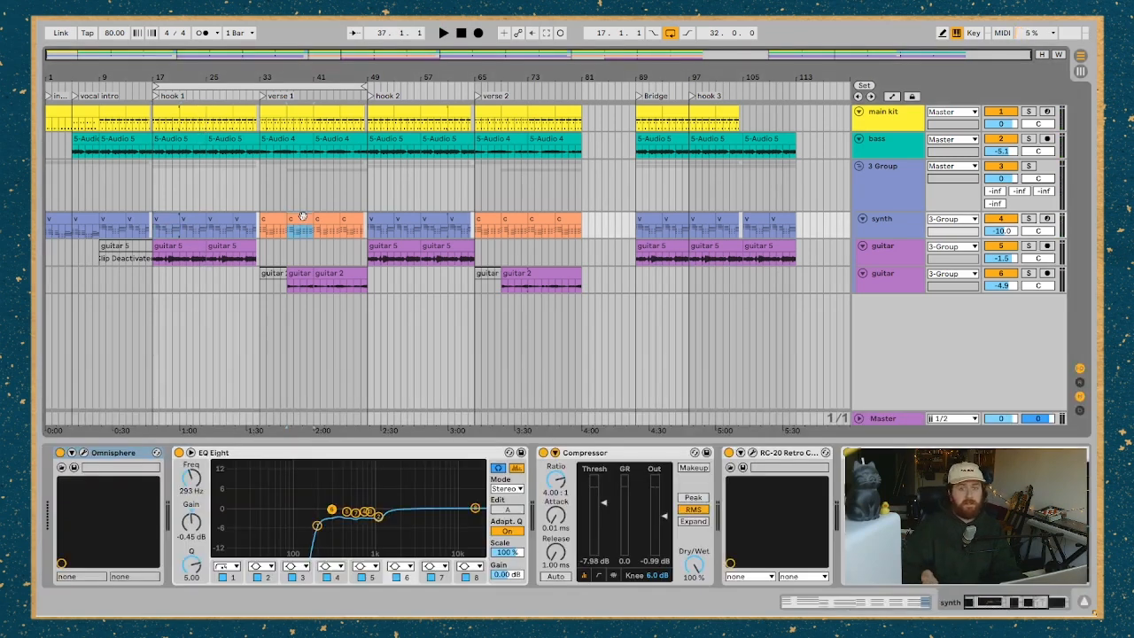
key(space)
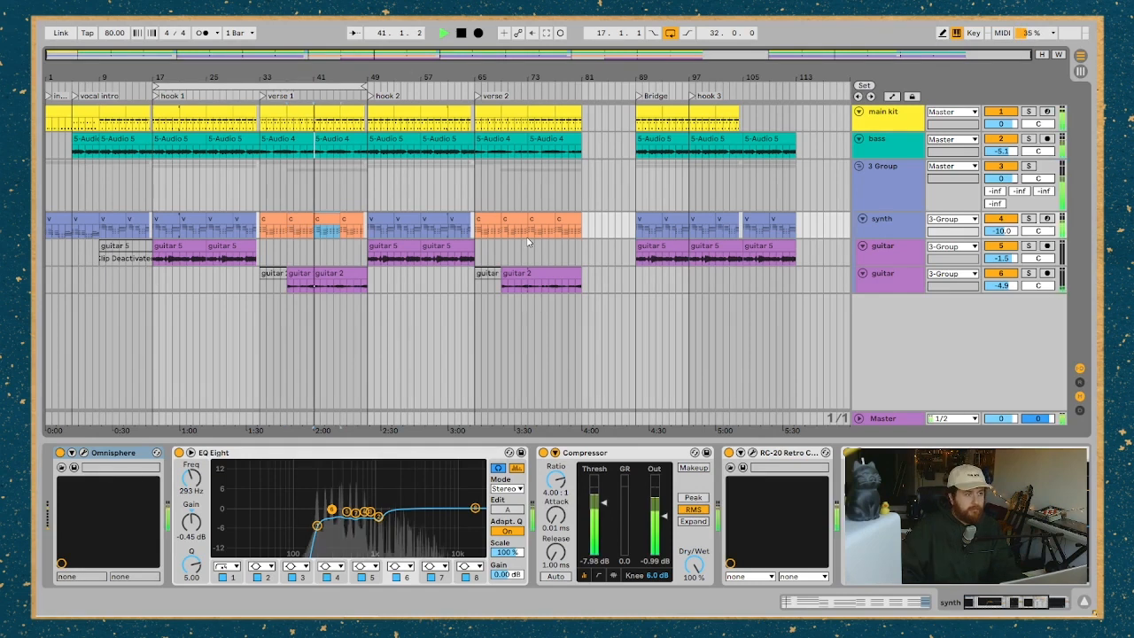